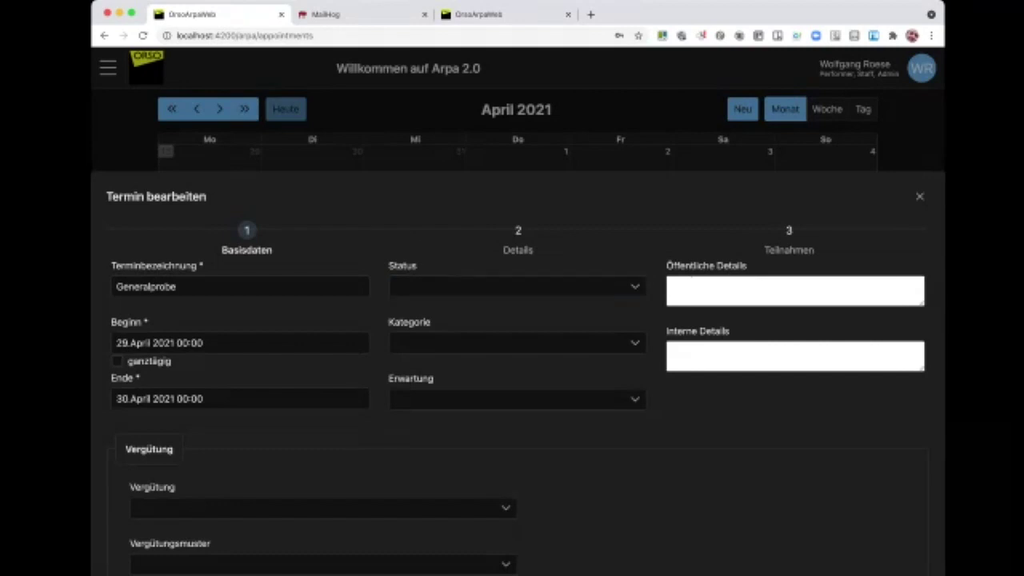
Set the status of the Generalprobe appointment to Awaiting Poll
left_click(445, 286)
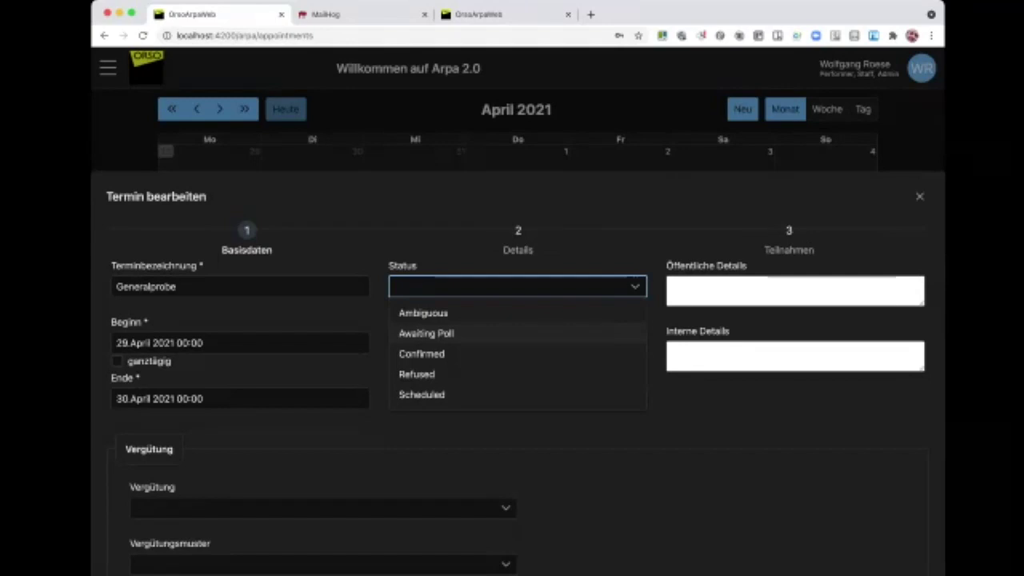
key("Up")
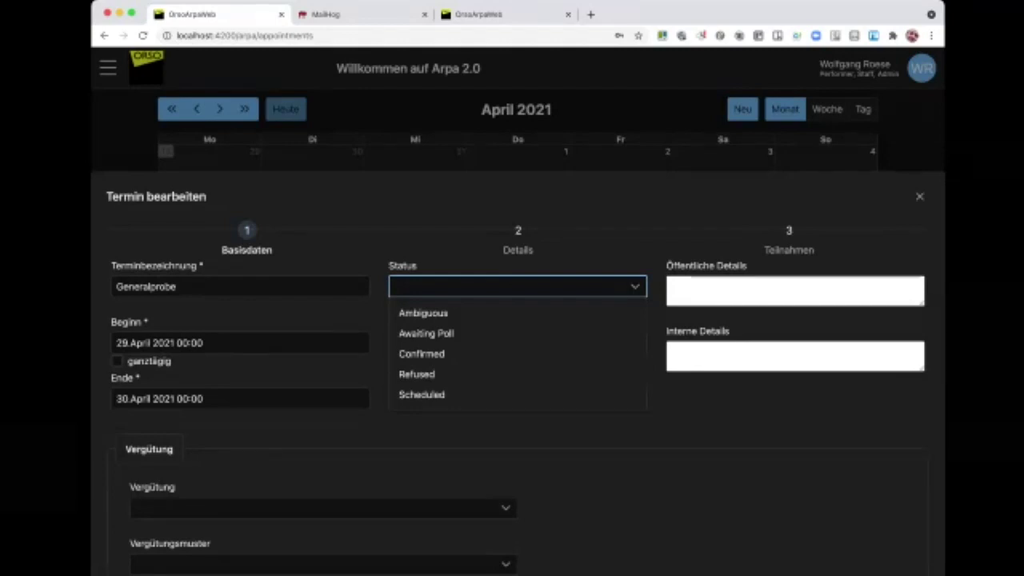
left_click(426, 333)
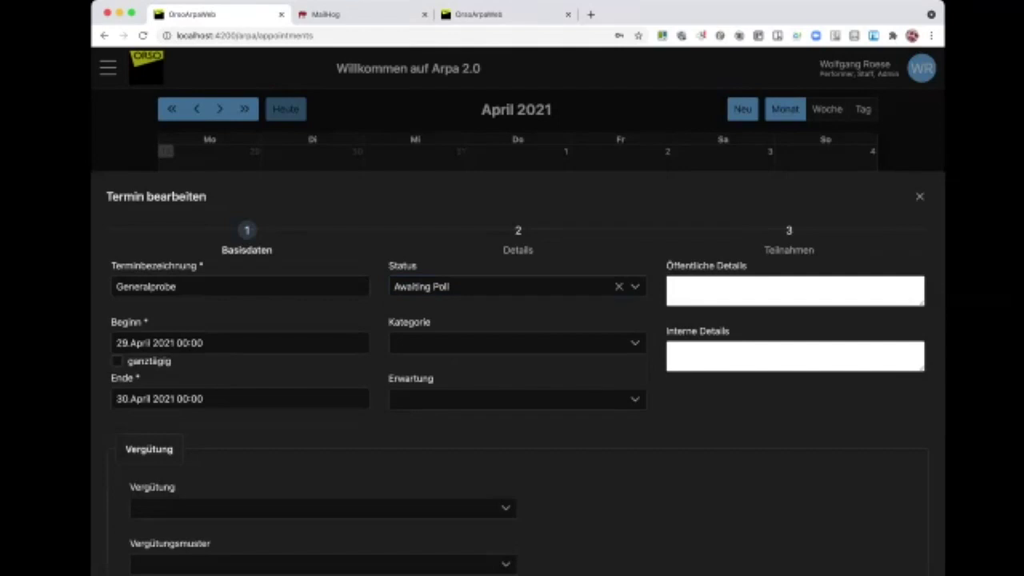
Open the appointment's participations (Teilnahmen) and go through the filter fields from Nachname to Vorhersage
left_click(789, 240)
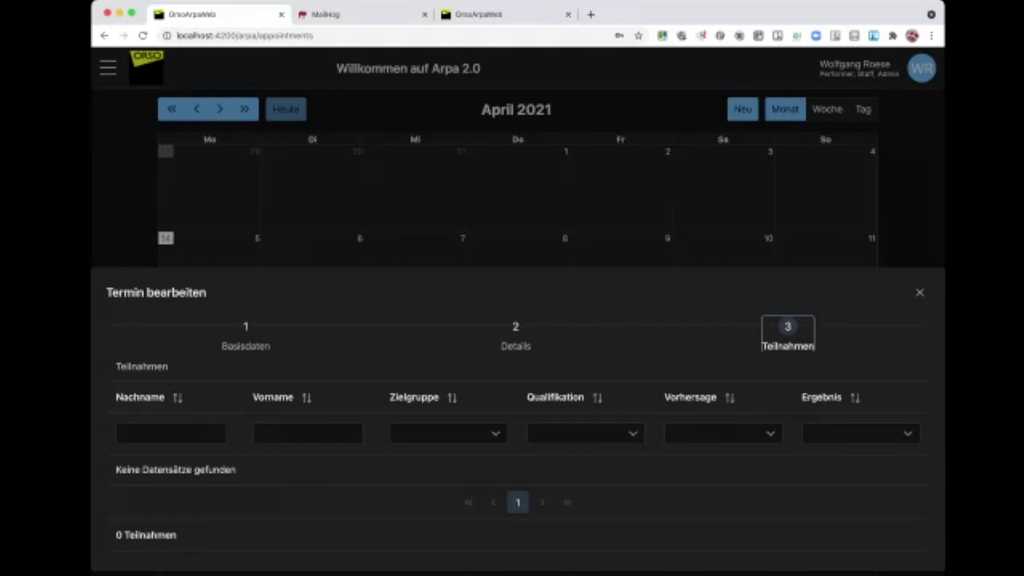
key("Tab")
key("Tab")
key("Tab")
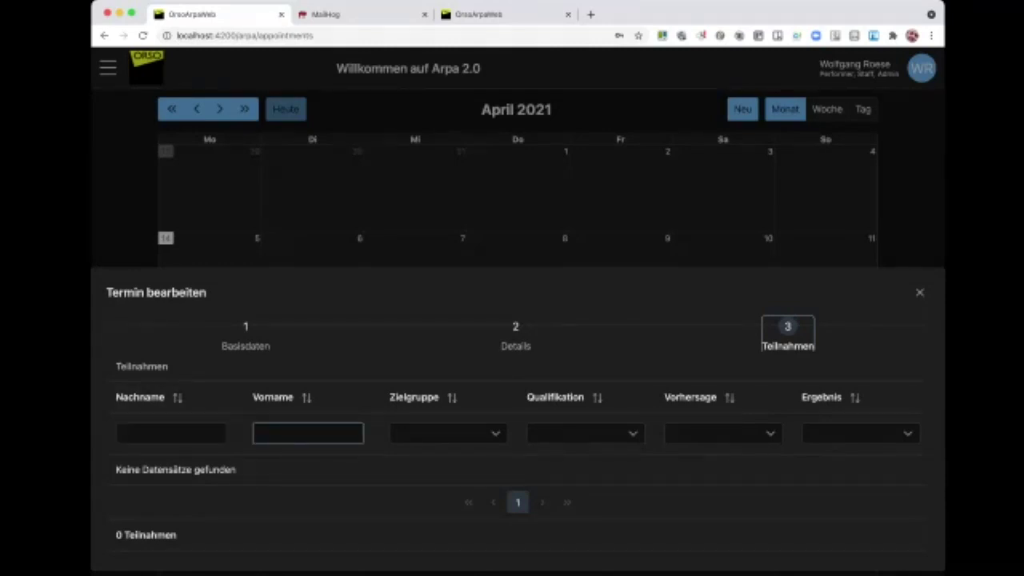
key("shift+Tab")
key("Tab")
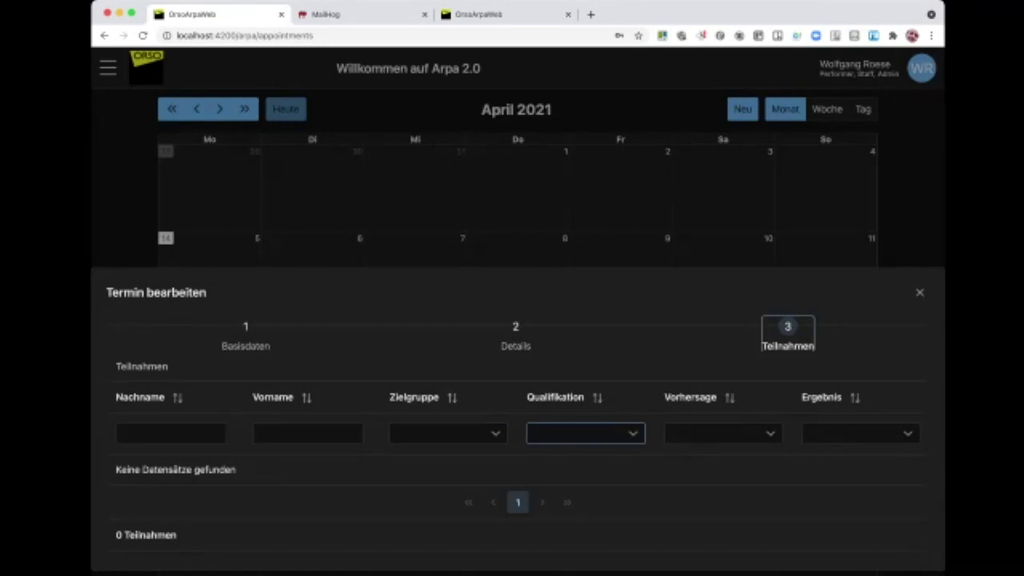
key("Tab")
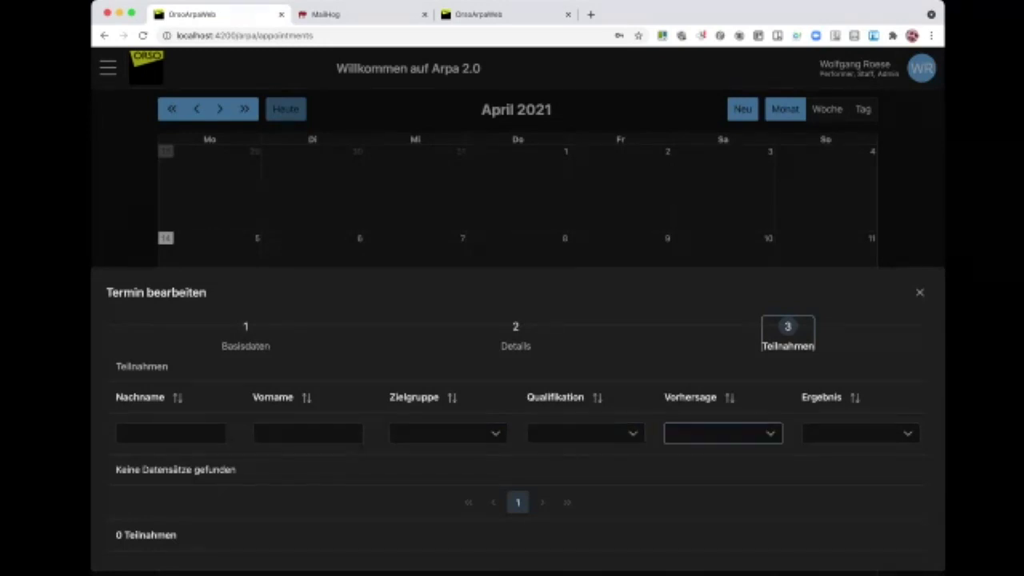
key("shift+Tab")
key("shift+Tab")
key("shift+Tab")
key("shift+Tab")
key("shift+Tab")
key("Tab")
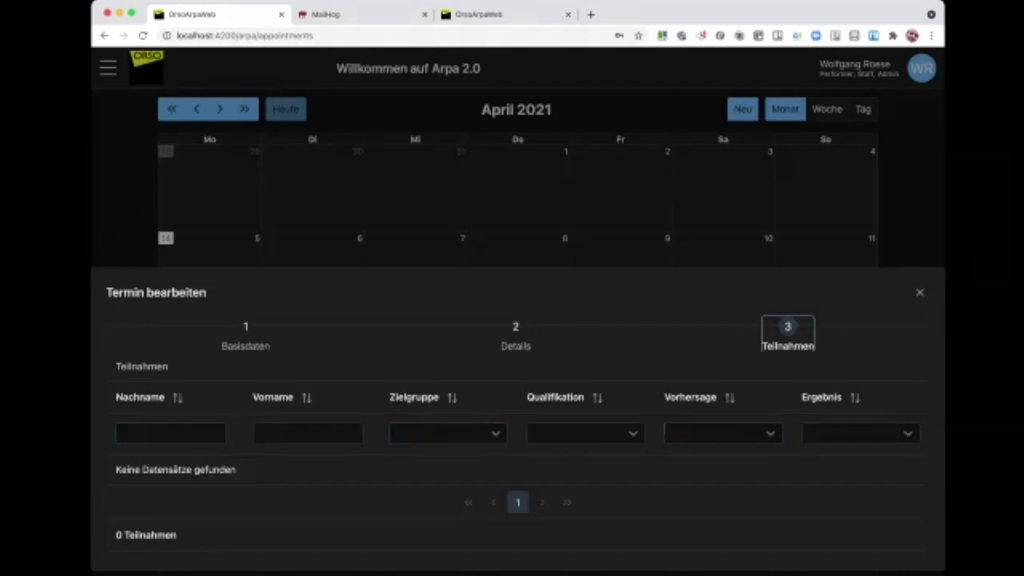
Examine the options offered by the Vorhersage and Ergebnis filters of the participations table
key("Tab")
key("space")
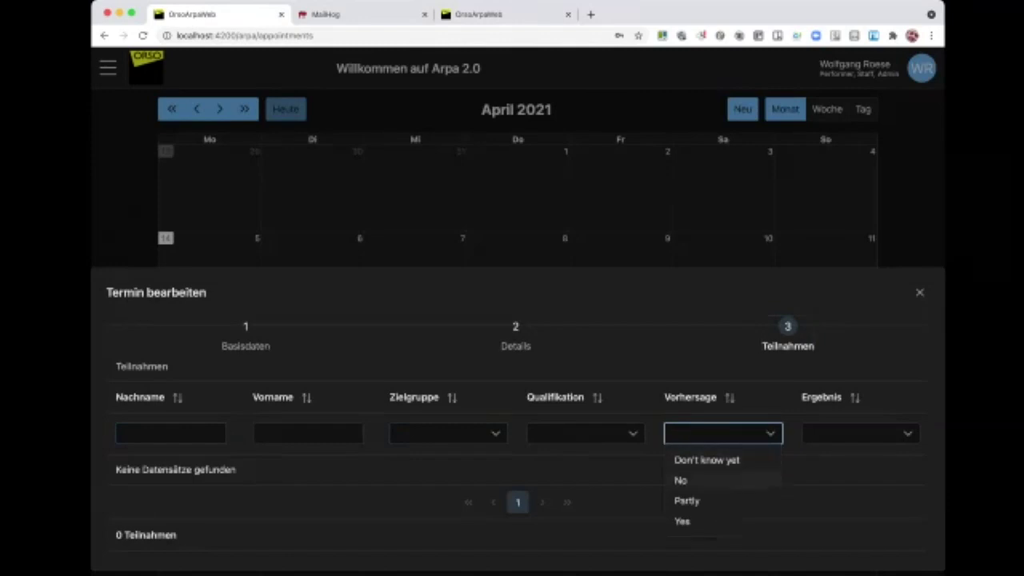
key("Down")
key("Down")
key("Tab")
key("Tab")
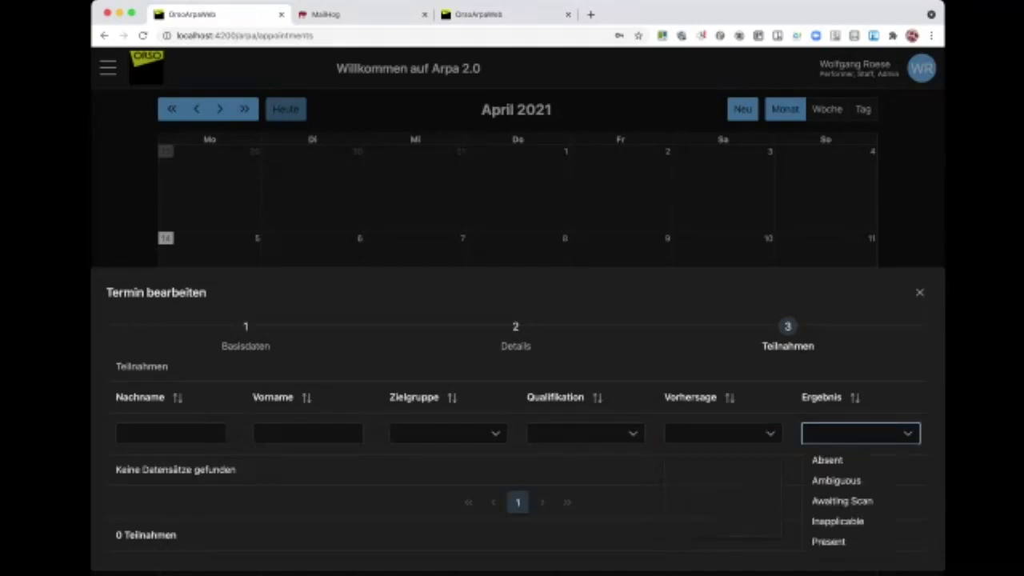
key("shift+Tab")
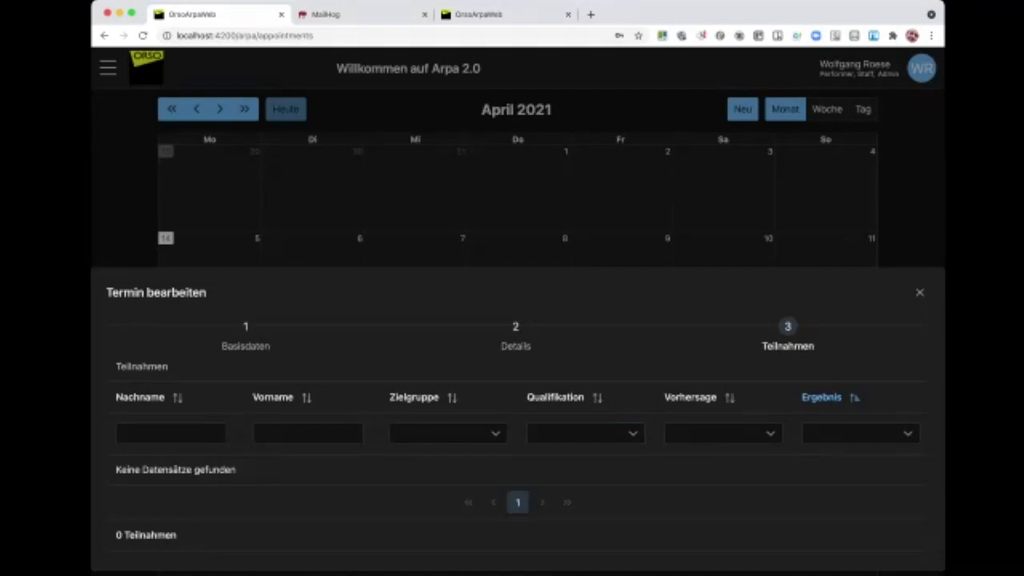
Open the appointment's Details and browse the list of available target groups (Zielgruppe)
key("Return")
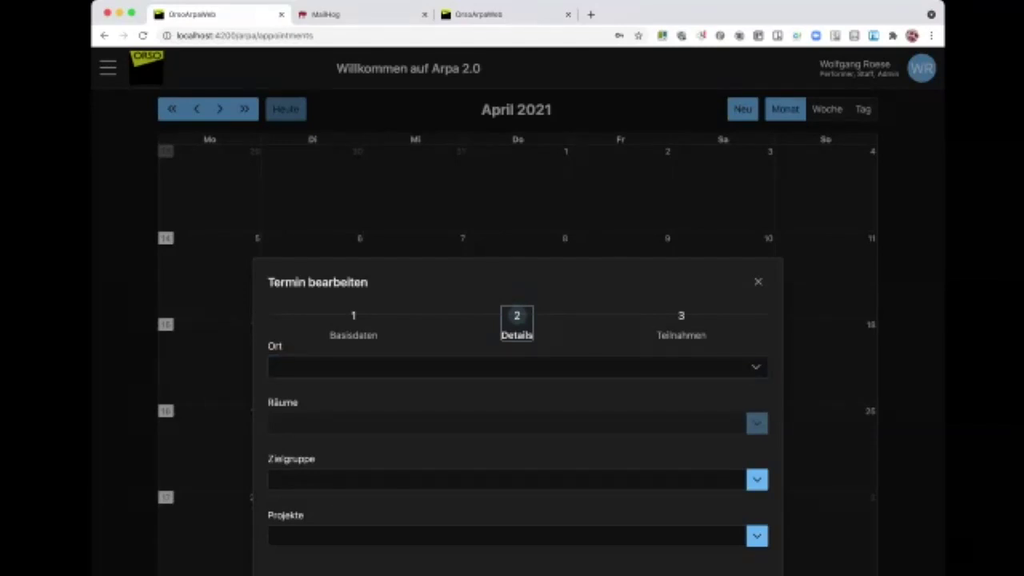
left_click(505, 479)
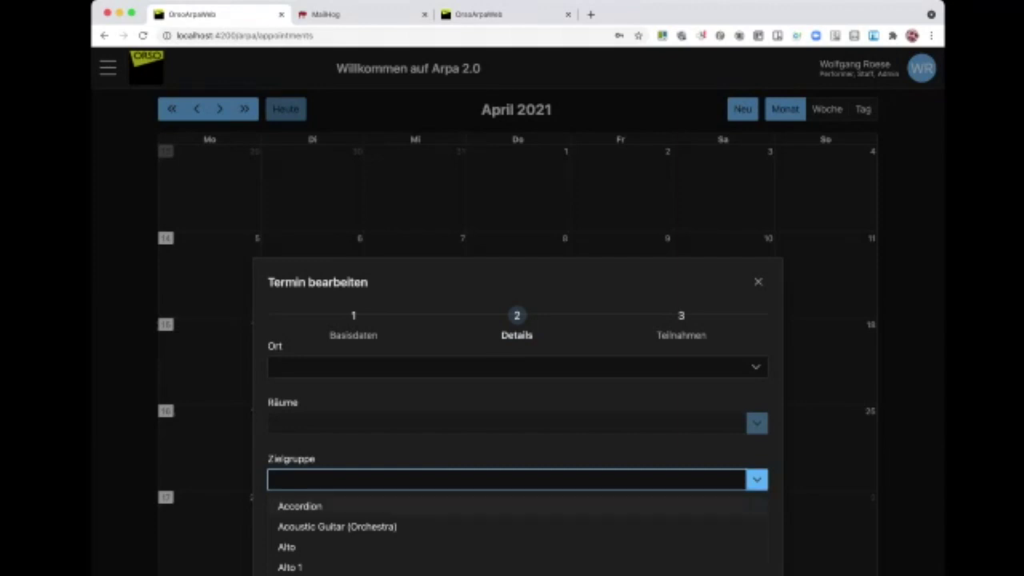
key("Down")
key("Down")
key("Down")
key("Down")
key("Down")
key("Down")
key("Down")
key("Down")
key("Down")
key("Down")
key("Down")
key("Down")
key("Down")
key("Down")
key("Down")
key("Down")
key("Down")
key("Down")
key("Down")
key("Down")
key("Down")
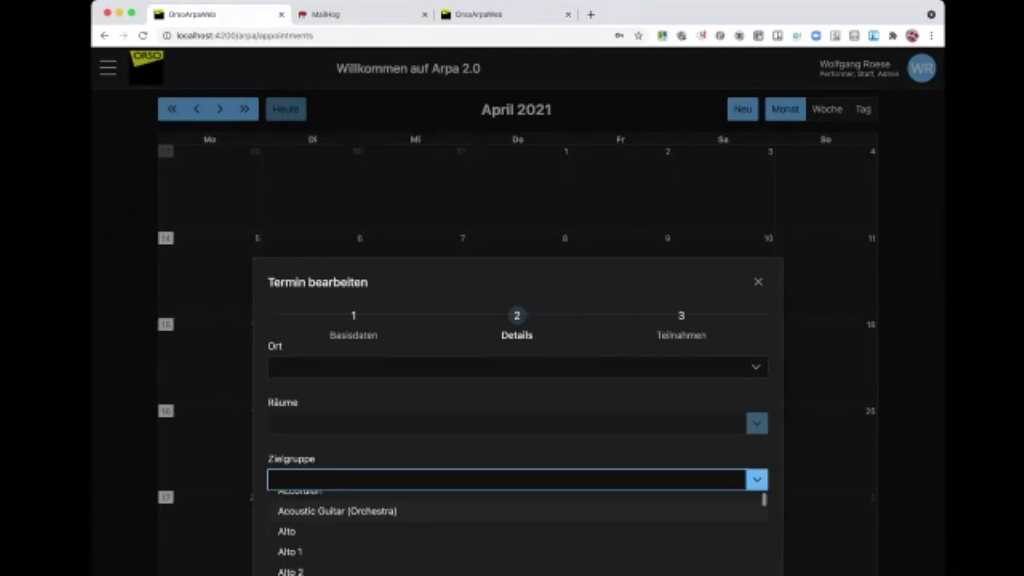
key("Down")
key("Down")
key("Down")
key("Down")
key("Down")
key("Down")
key("Down")
key("Down")
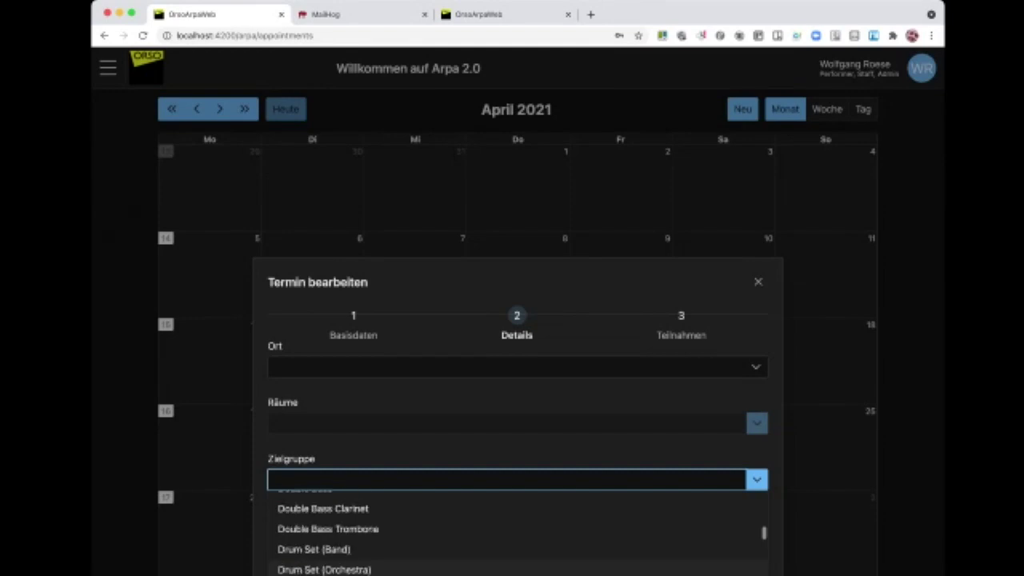
key("Up")
key("Up")
key("Up")
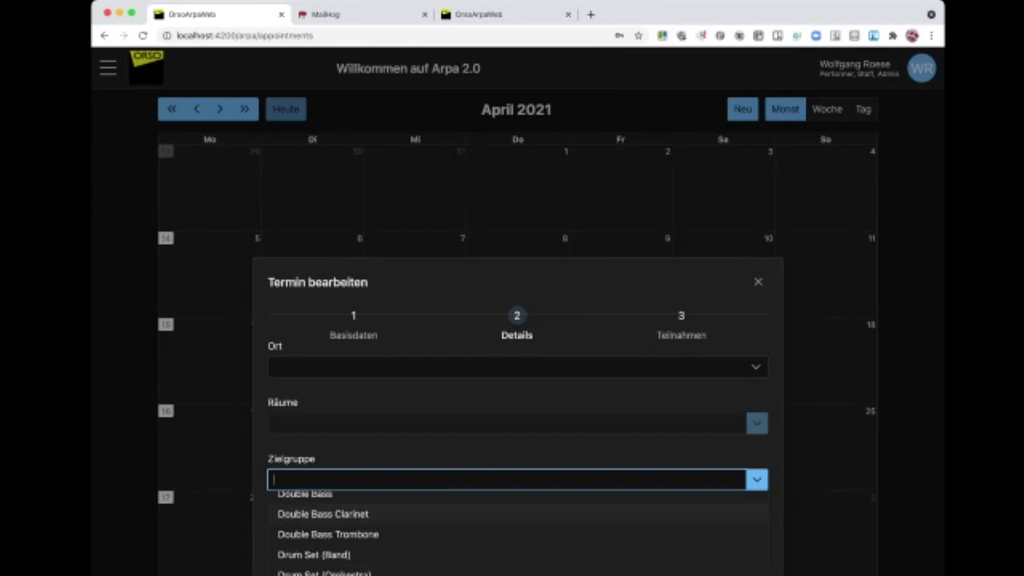
Search the target groups for "di", "Tenor", "Glas", "Elektro" and "guit"
type("di")
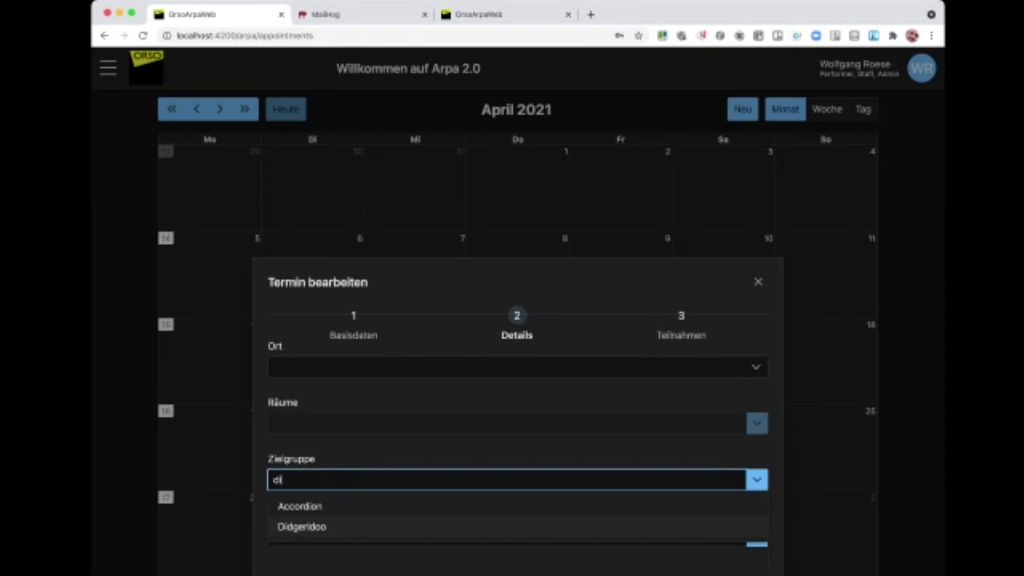
key("BackSpace")
key("BackSpace")
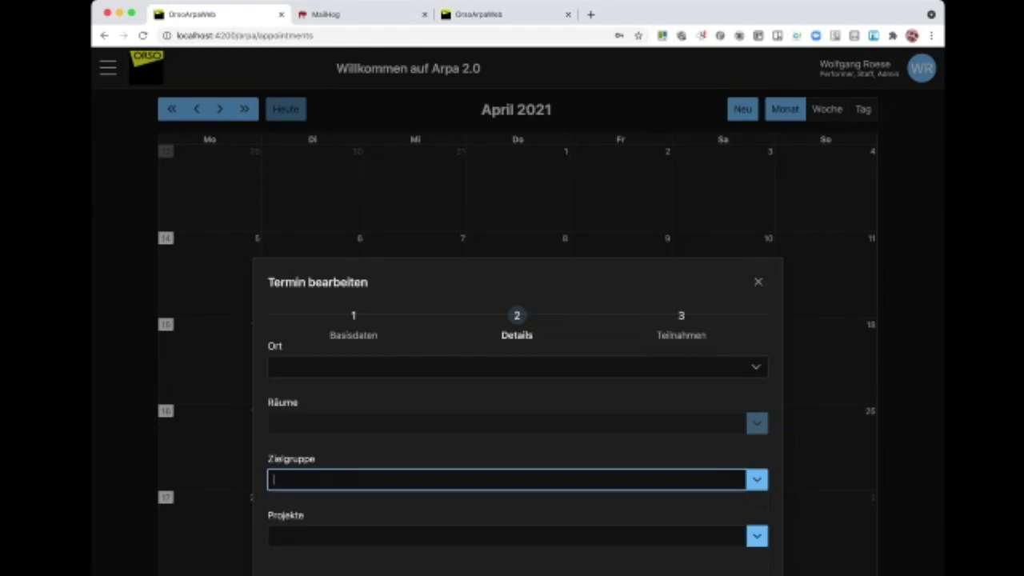
type("Tenor")
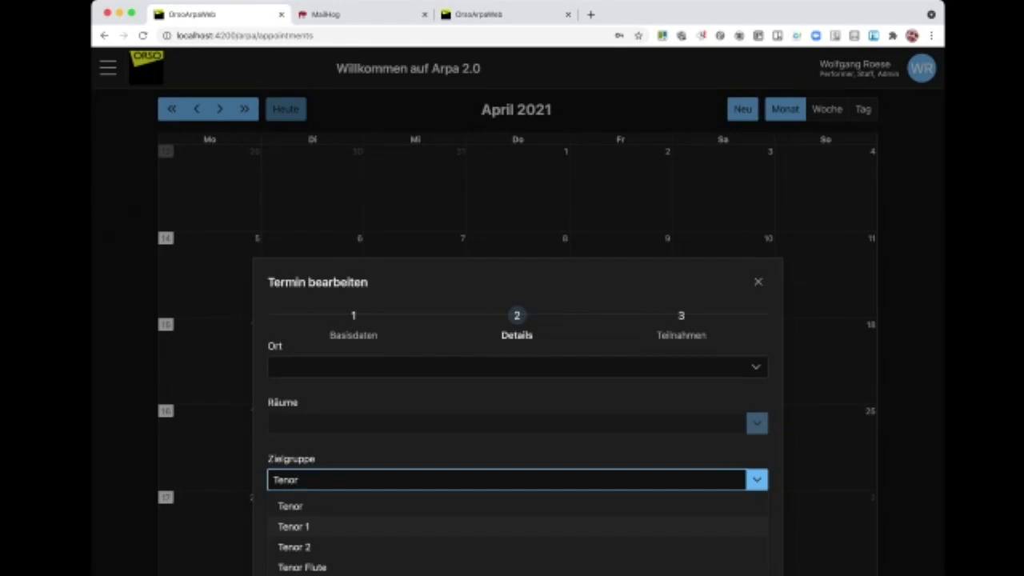
key("BackSpace")
key("BackSpace")
key("BackSpace")
key("BackSpace")
key("BackSpace")
type("Ga")
key("BackSpace")
type("l")
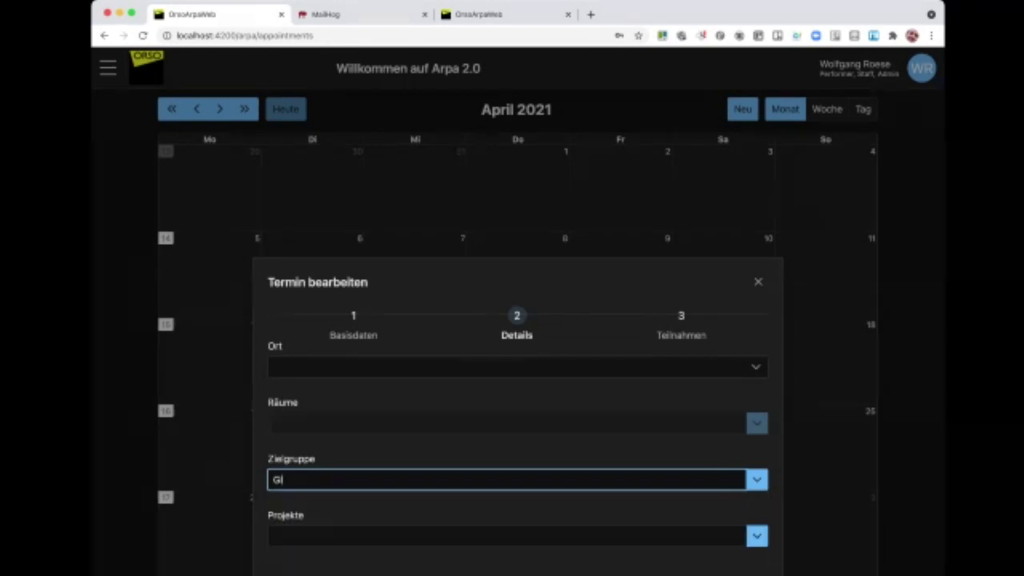
type("as")
key("super+a")
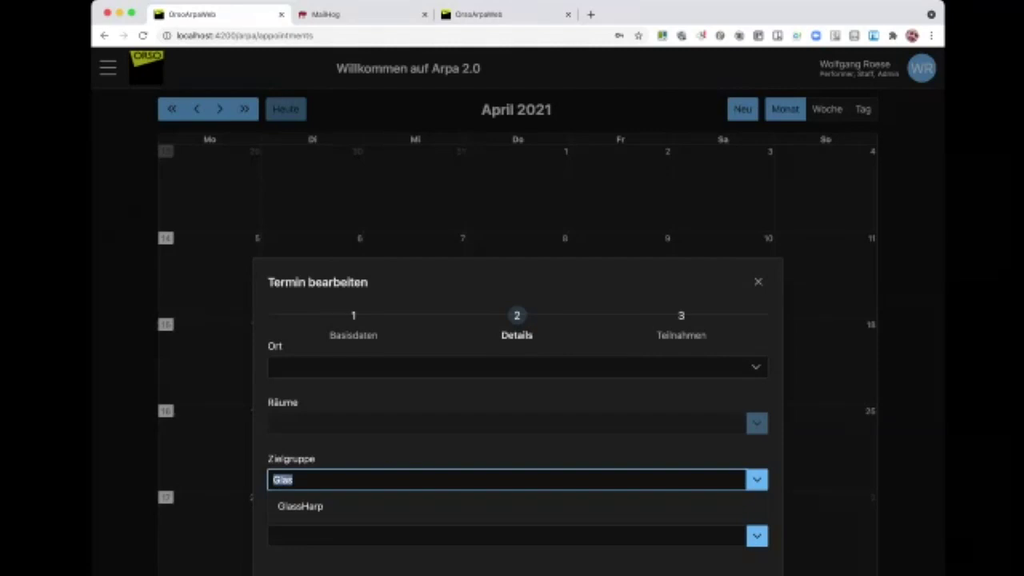
type("Elek")
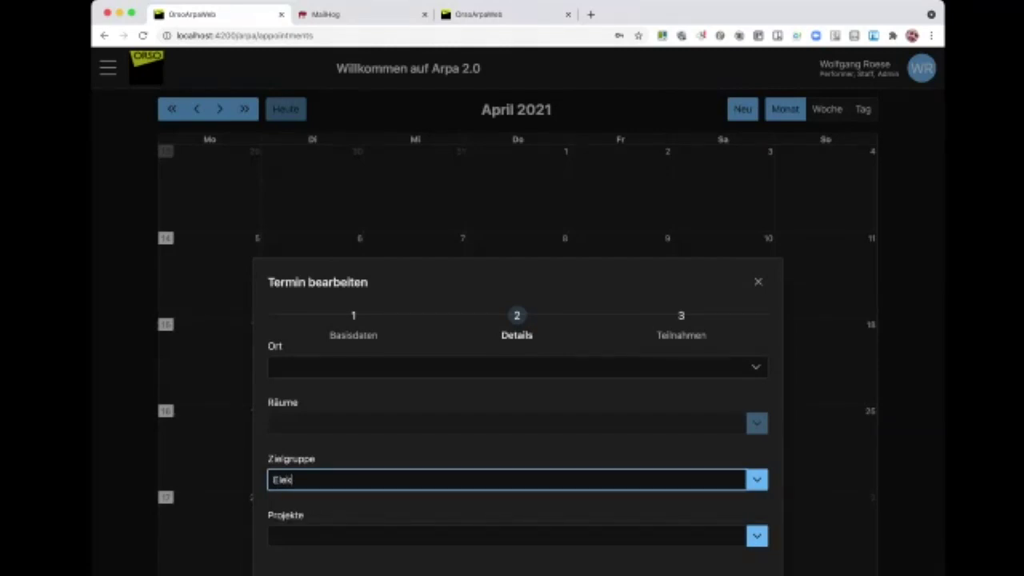
type("tro")
key("super+a")
type("guit")
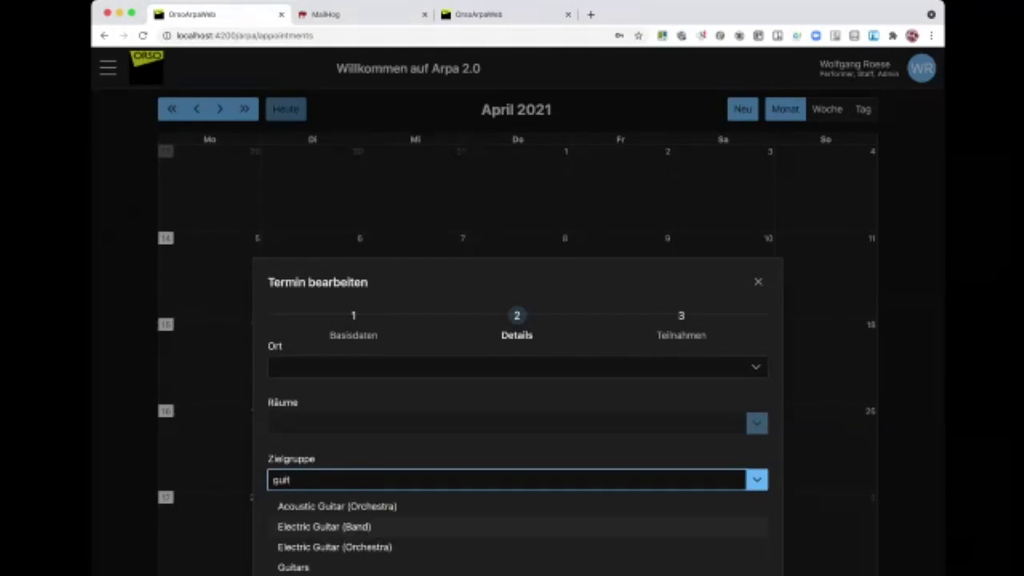
Add Alto 1, Harp and English Horn as target groups of the appointment
key("super+a")
type("alt")
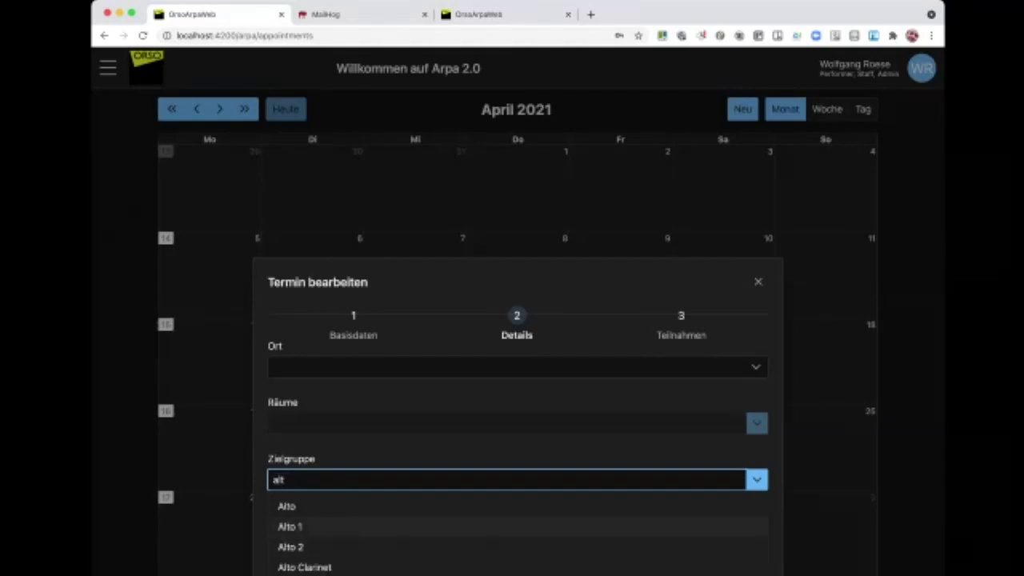
key("Return")
type("harfe")
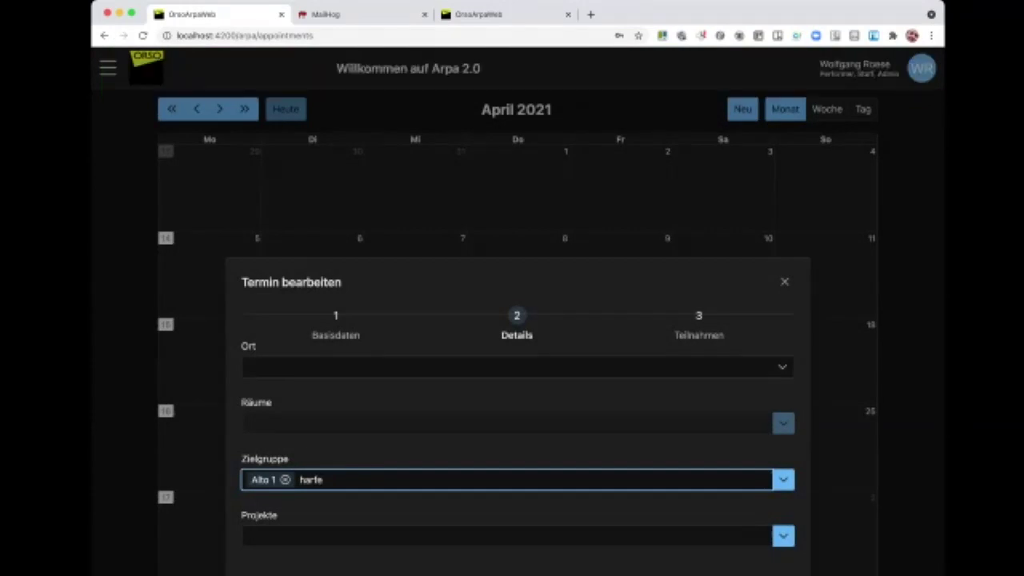
key("BackSpace")
key("BackSpace")
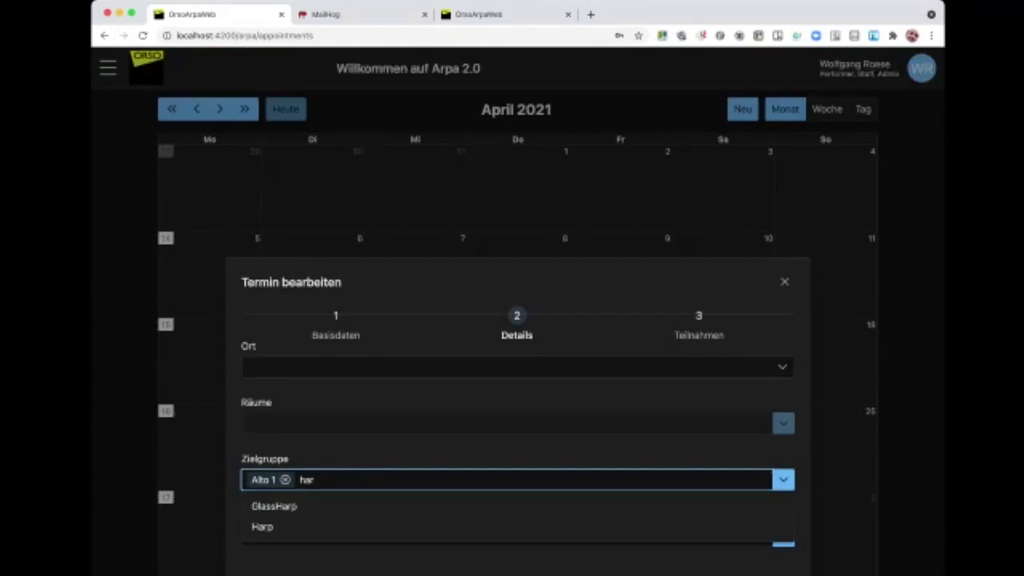
type("p")
key("Return")
type("eri")
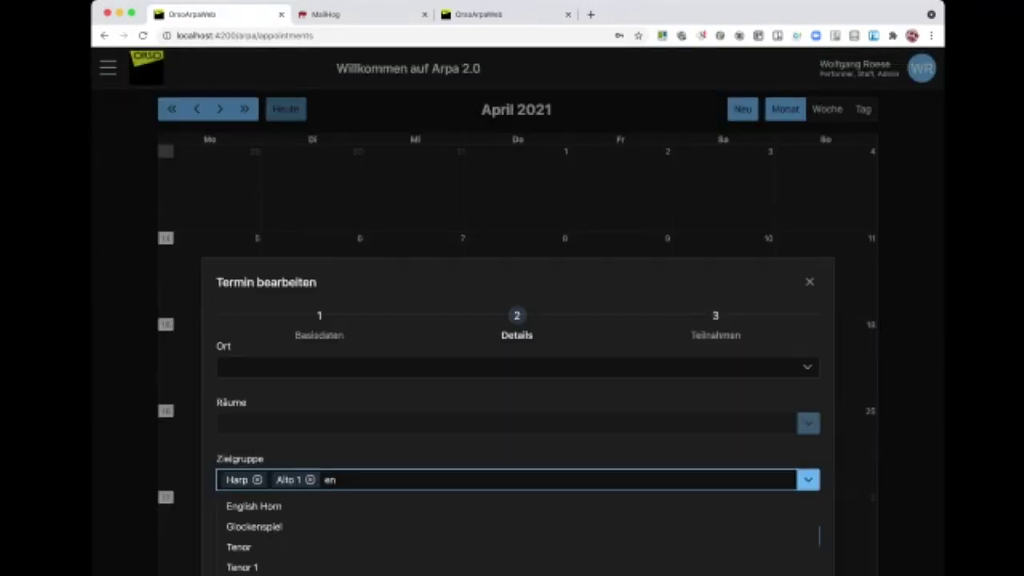
key("Return")
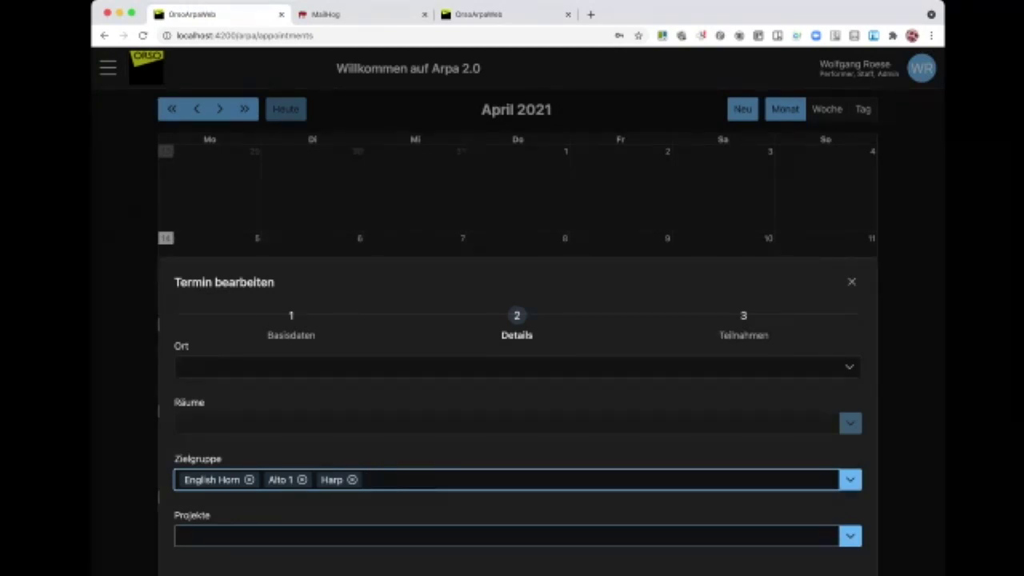
Assign the project "Die Schneekönigin - Winter 2021" to the appointment and close the editing dialog
left_click(180, 536)
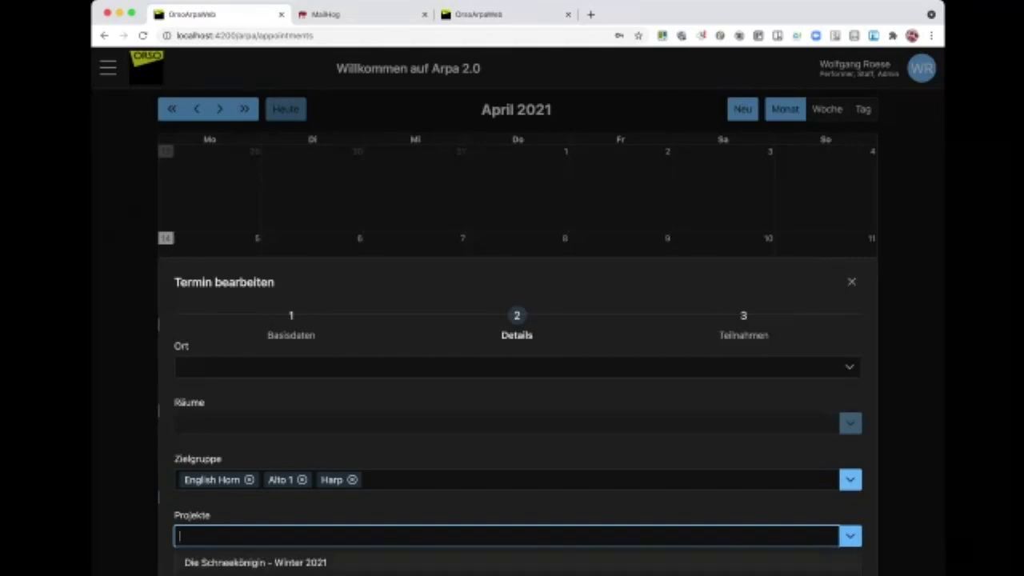
key("Return")
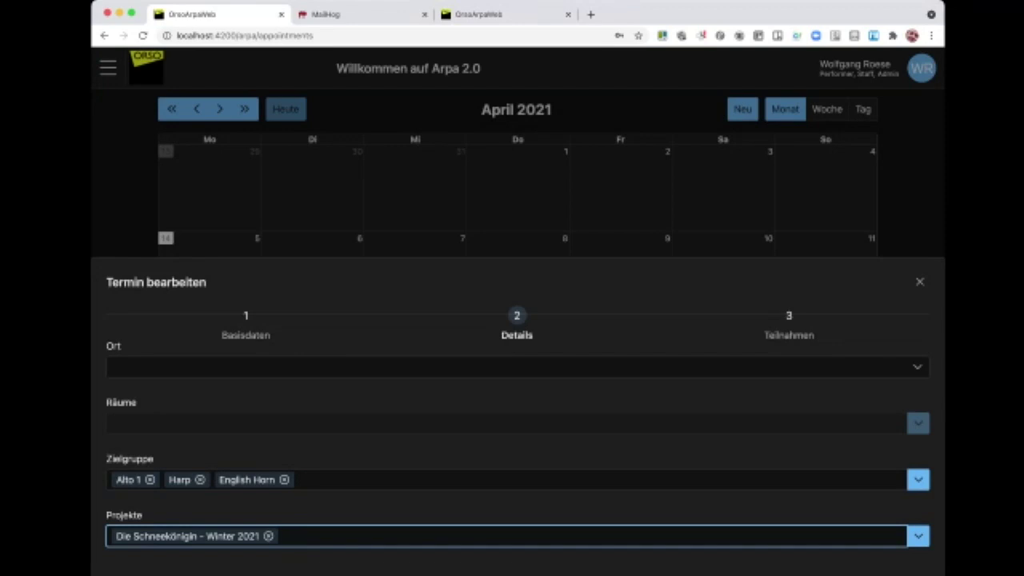
key("Escape")
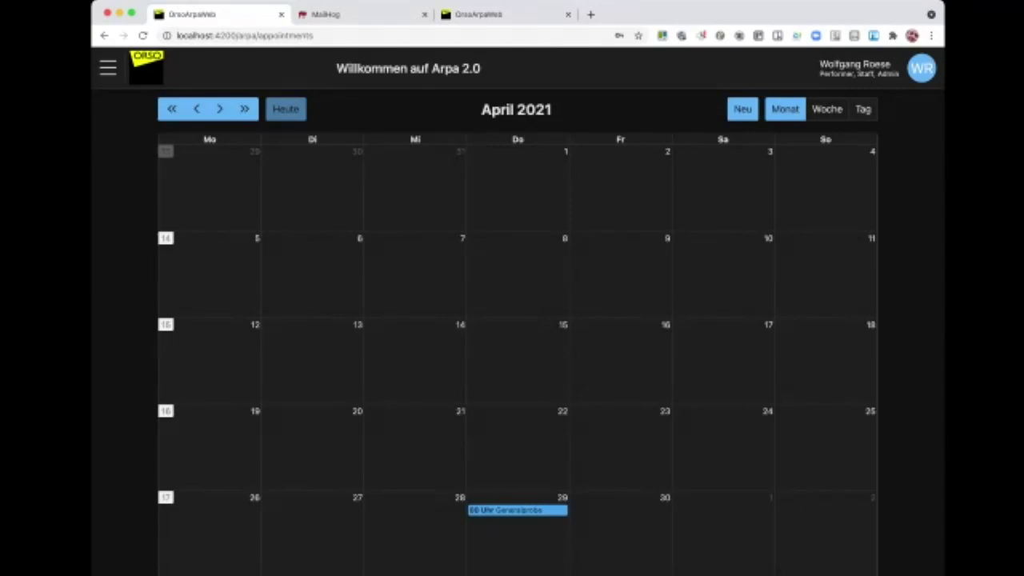
Reopen the Generalprobe appointment on 29 April 2021 and check its participations and details
left_click(108, 68)
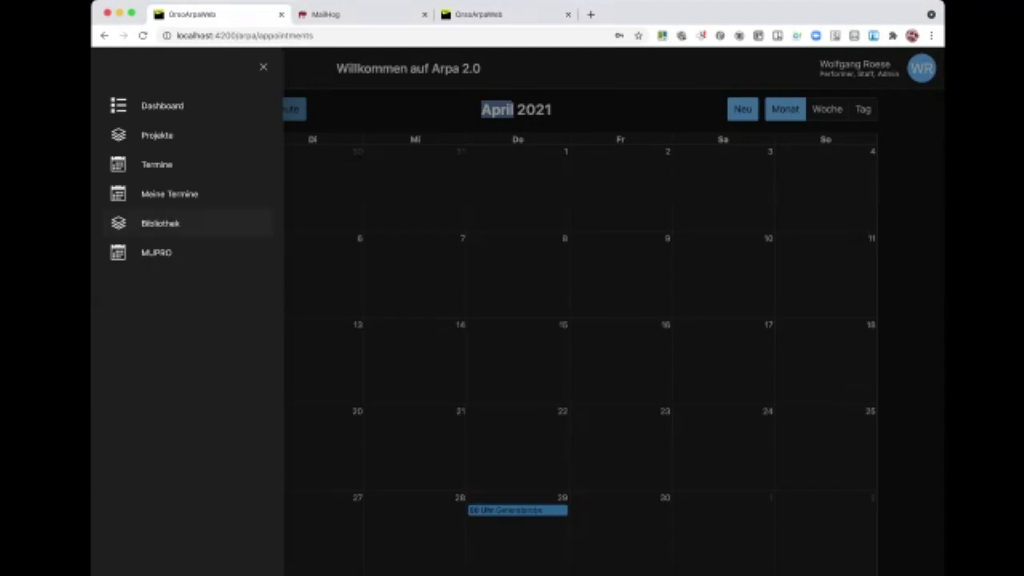
left_click(517, 510)
left_click(517, 510)
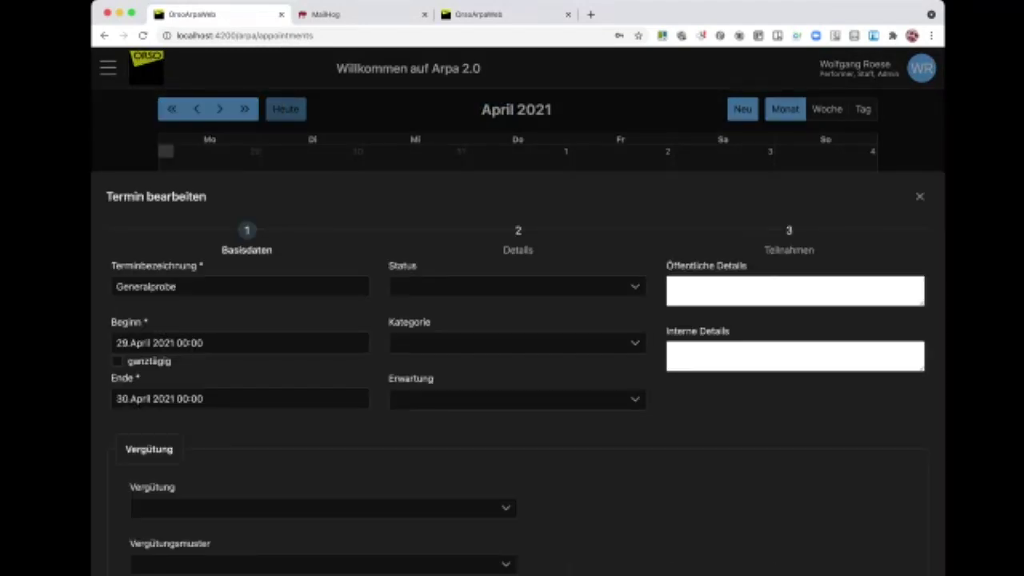
left_click(788, 232)
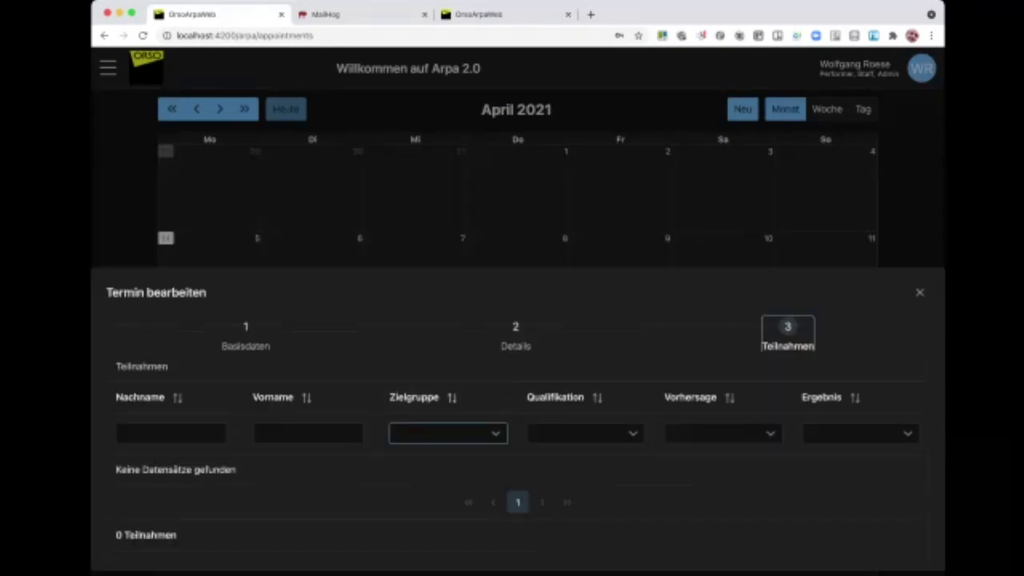
left_click(515, 336)
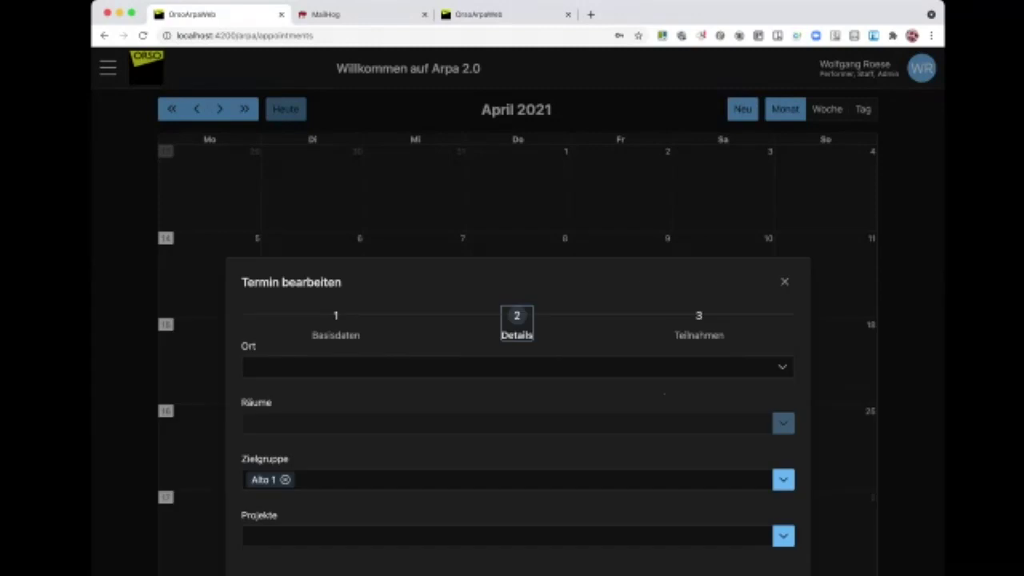
Search the appointment's target groups for "horn" and close the editing dialog without adding one
left_click(299, 480)
type("horn")
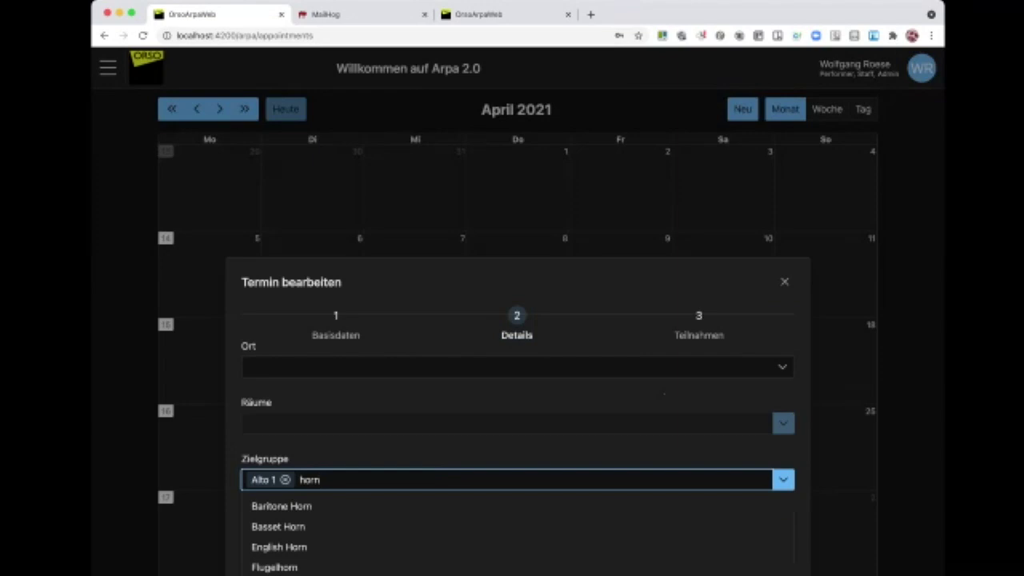
key("Escape")
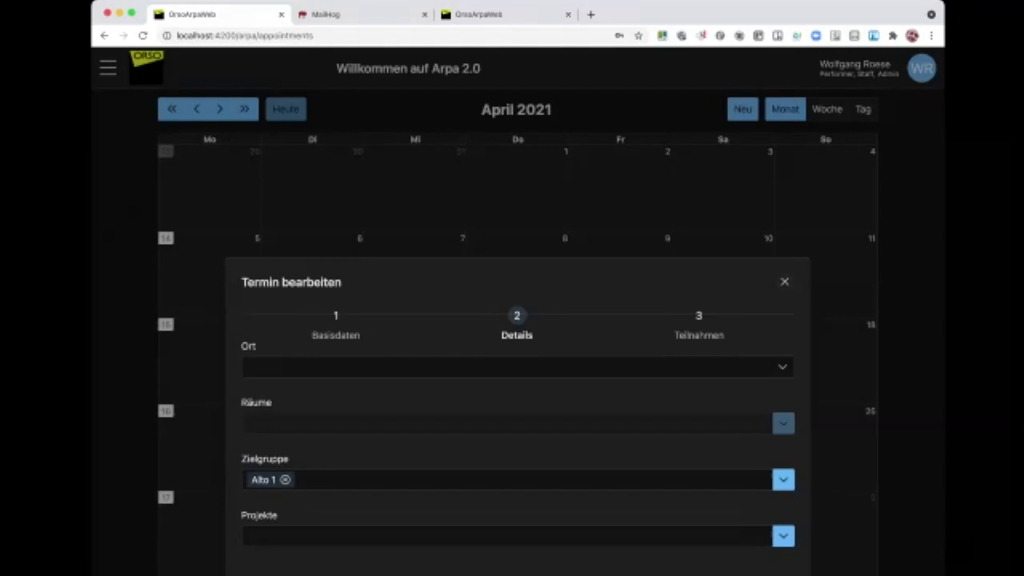
key("Escape")
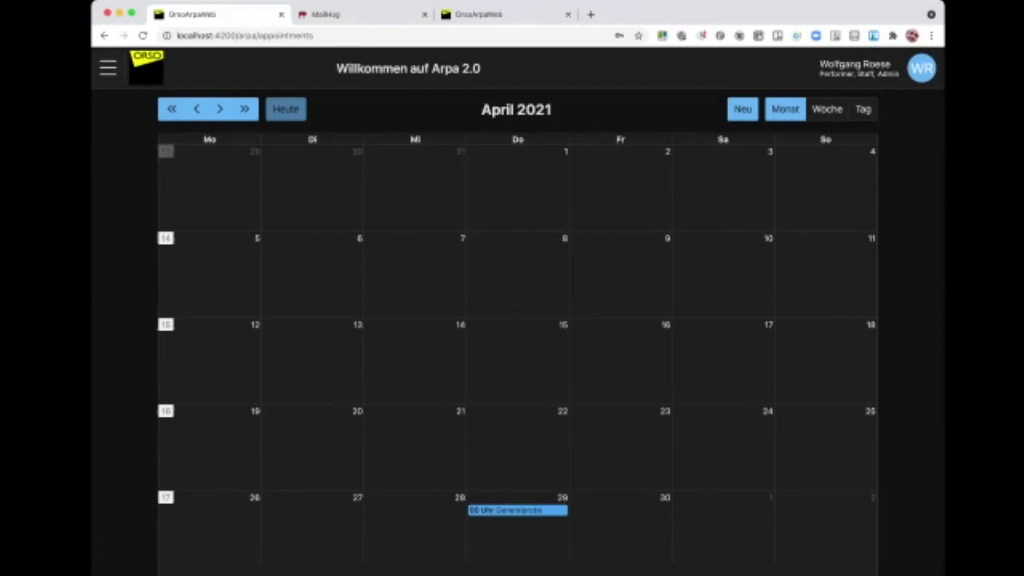
View the MUPRO musician page and return to the appointments calendar
left_click(108, 67)
left_click(157, 252)
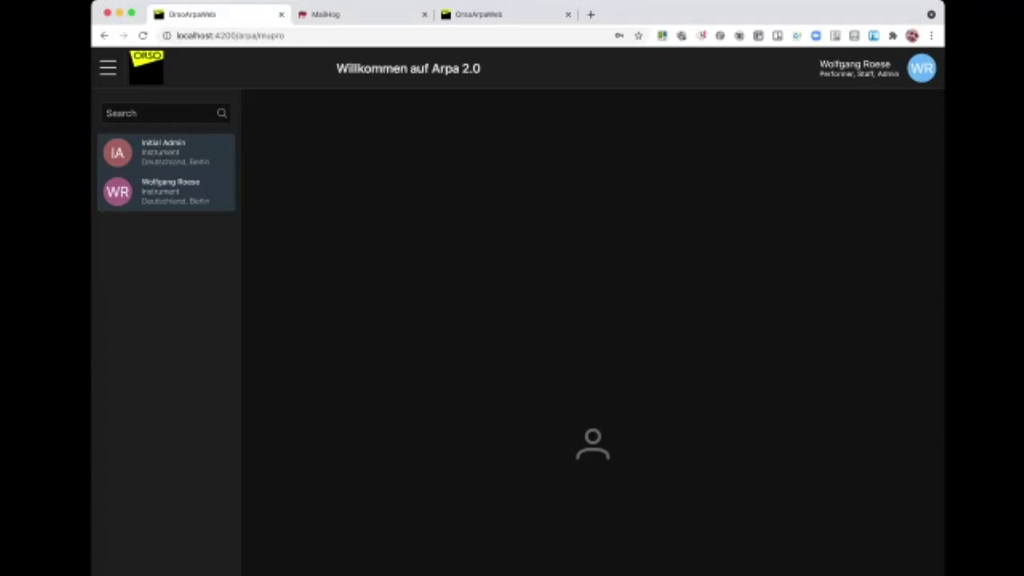
left_click(108, 68)
left_click(157, 164)
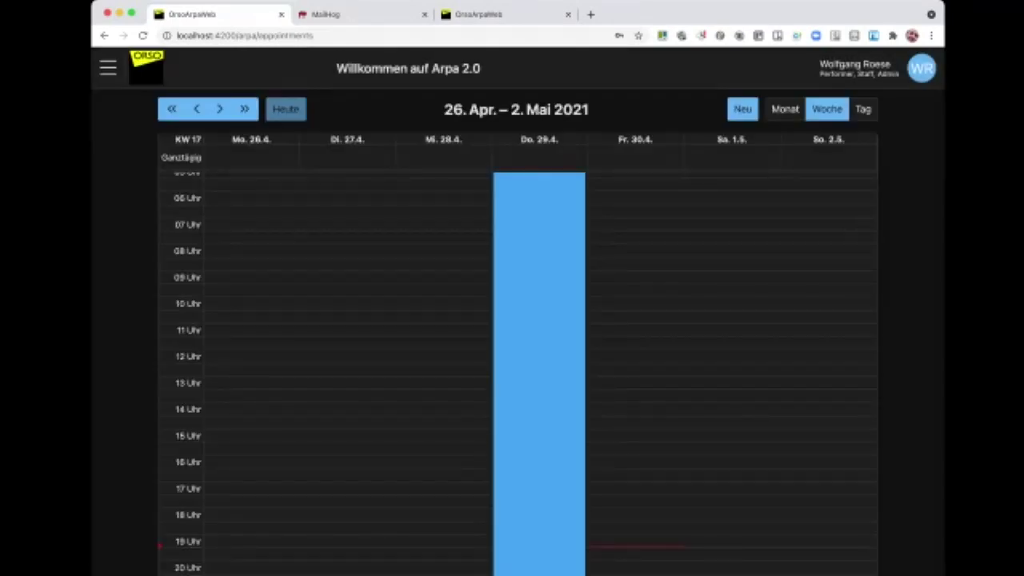
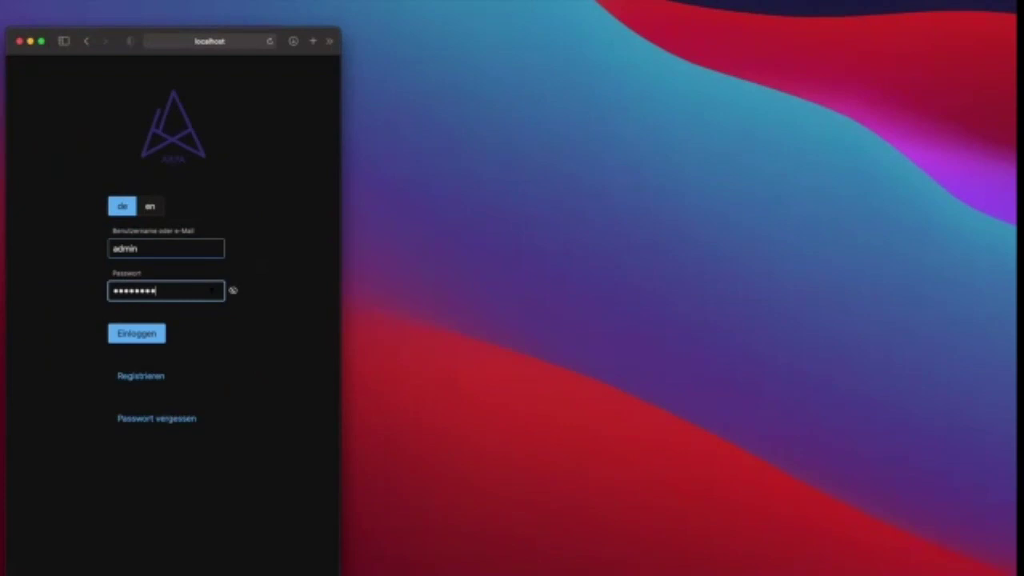
Log in with the entered admin credentials and open the MUPRO musician list
key("Return")
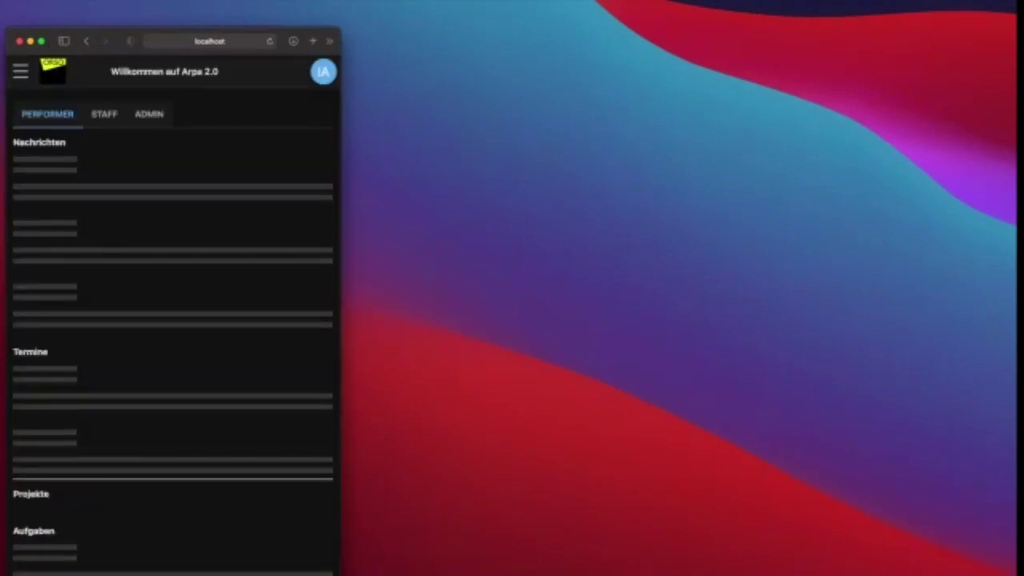
left_click(21, 79)
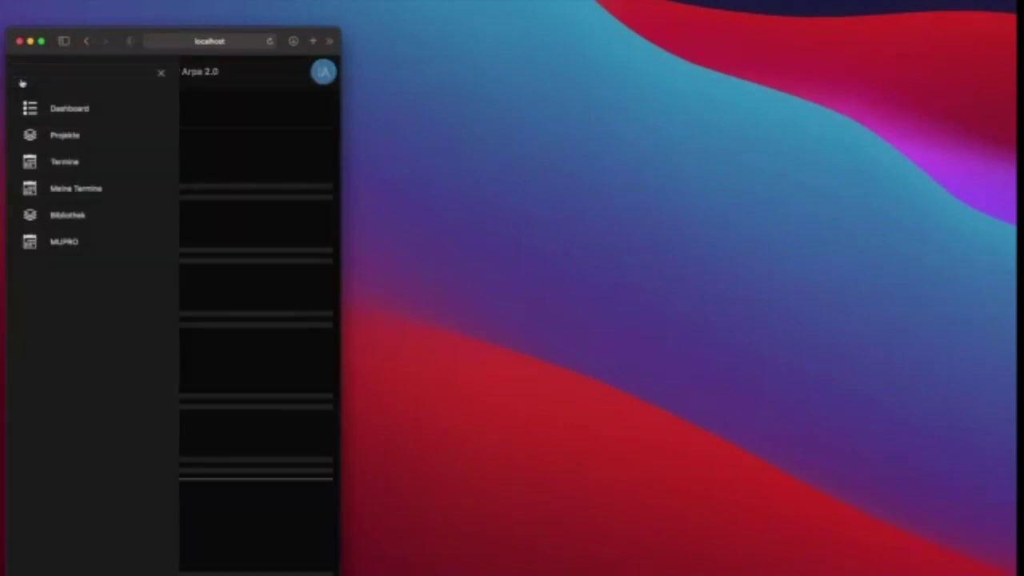
left_click(95, 244)
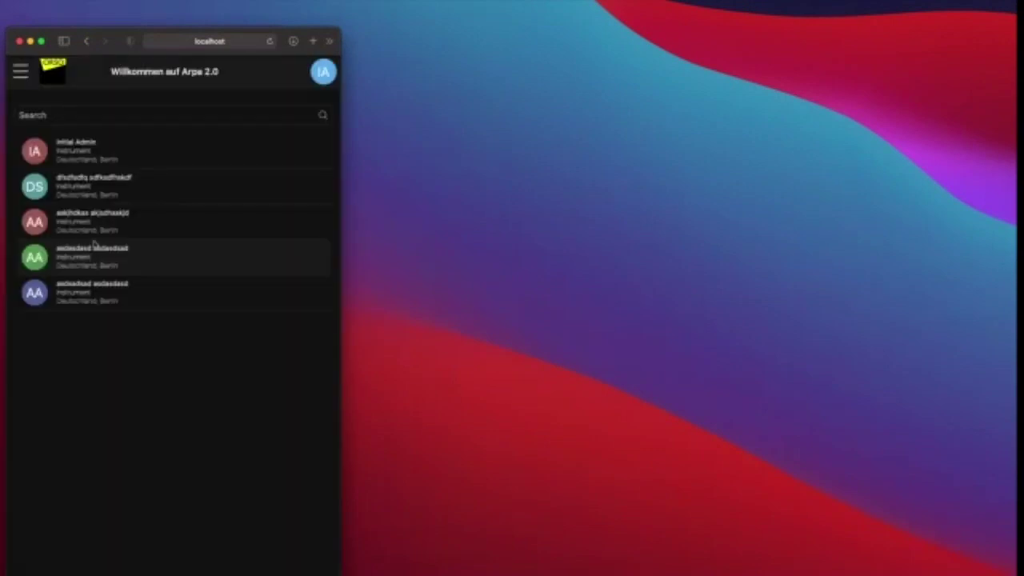
Search the musician list for "admin" and check the Initial Admin profile with its Projects and Details sections
left_click(101, 118)
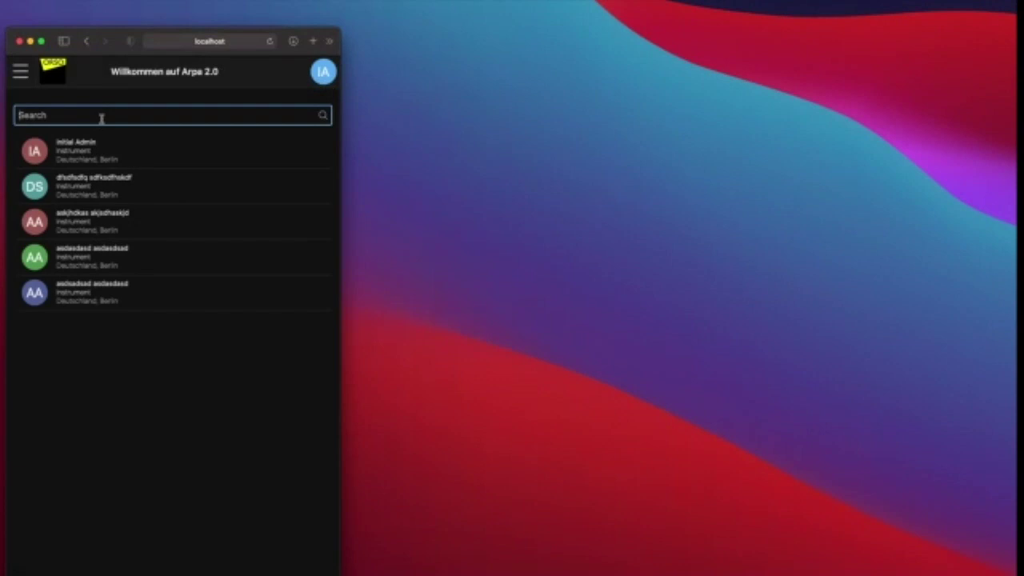
type("ad")
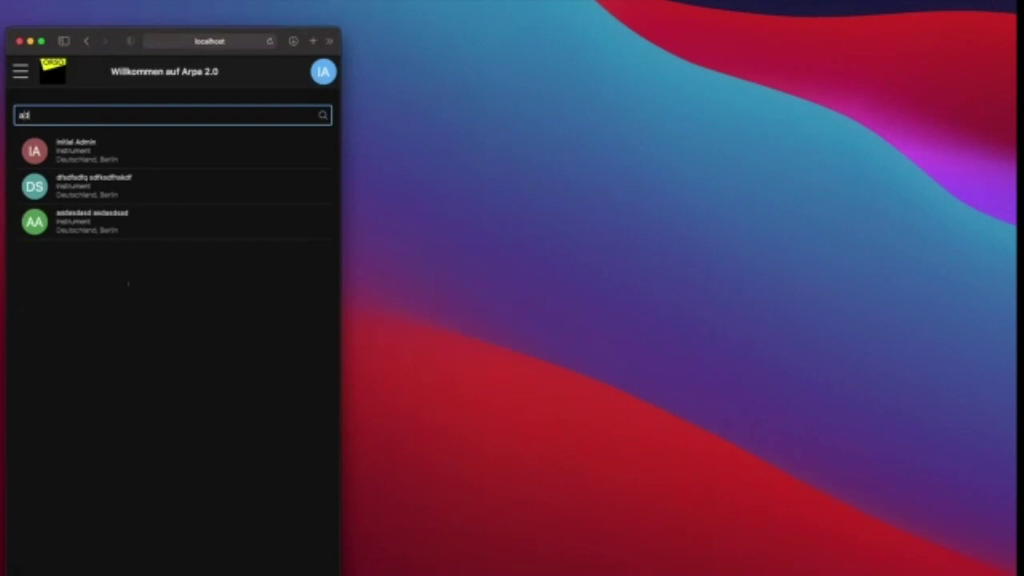
type("mini")
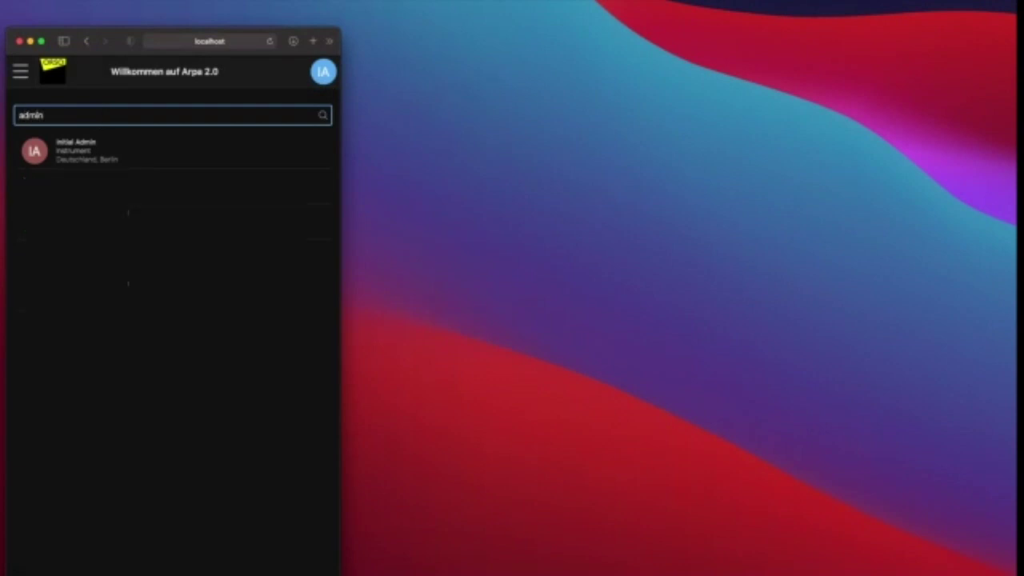
left_click(138, 163)
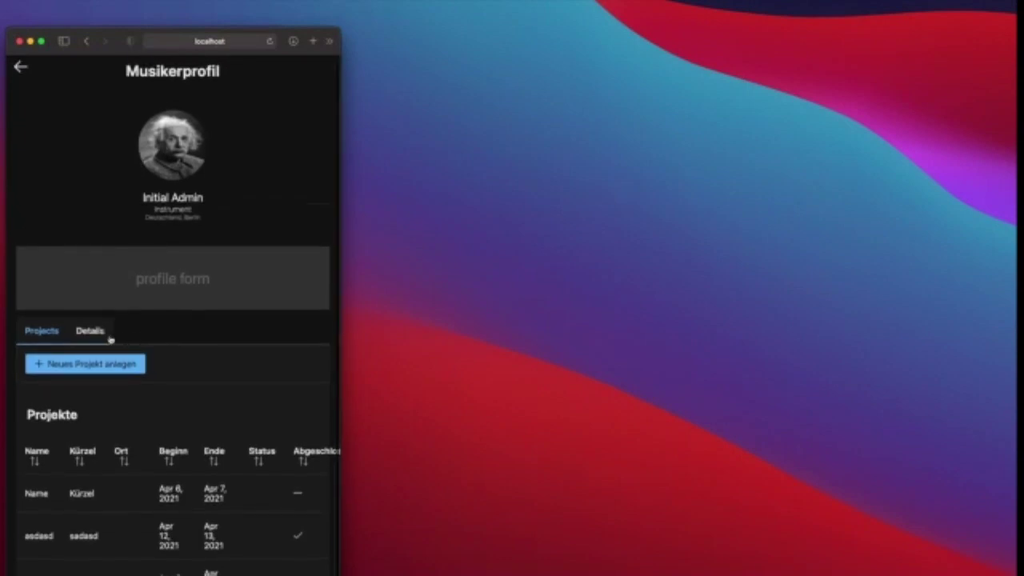
left_click(43, 334)
left_click(21, 69)
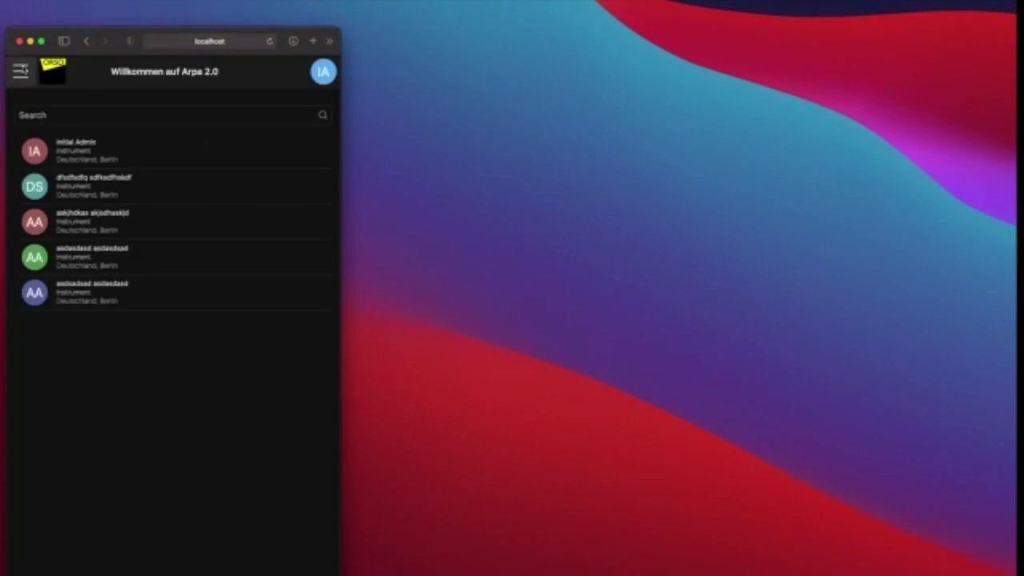
left_click(138, 160)
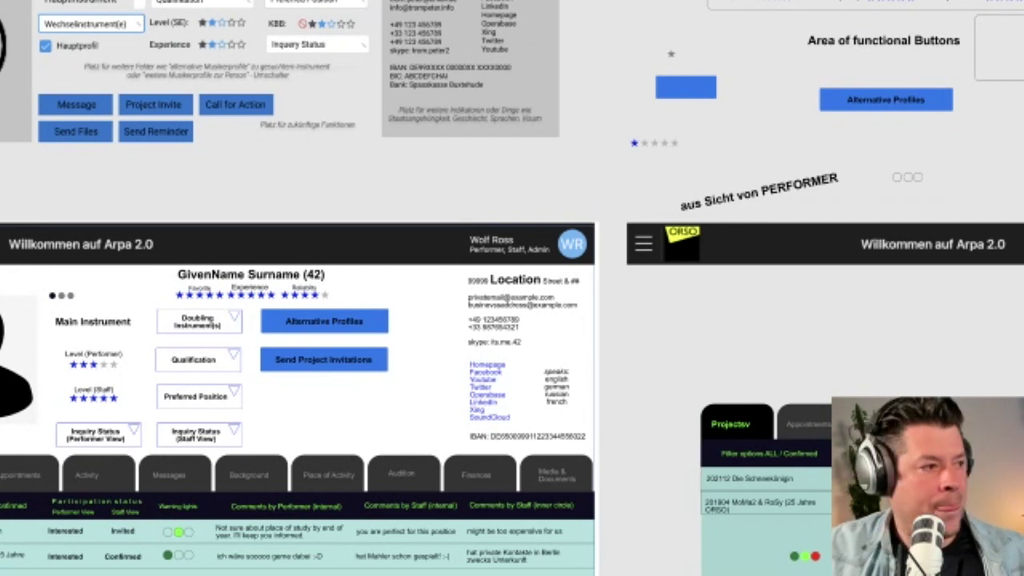
Examine the musician profile mock-ups for the staff and performer views, including the project participation status tables
scroll(512, 288, "down", 3)
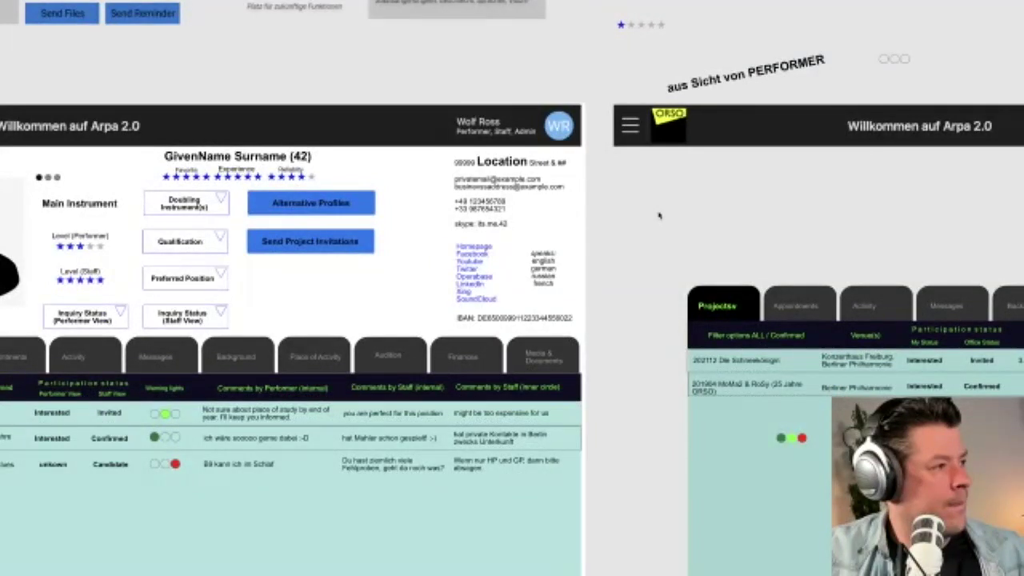
scroll(613, 359, "down", 2)
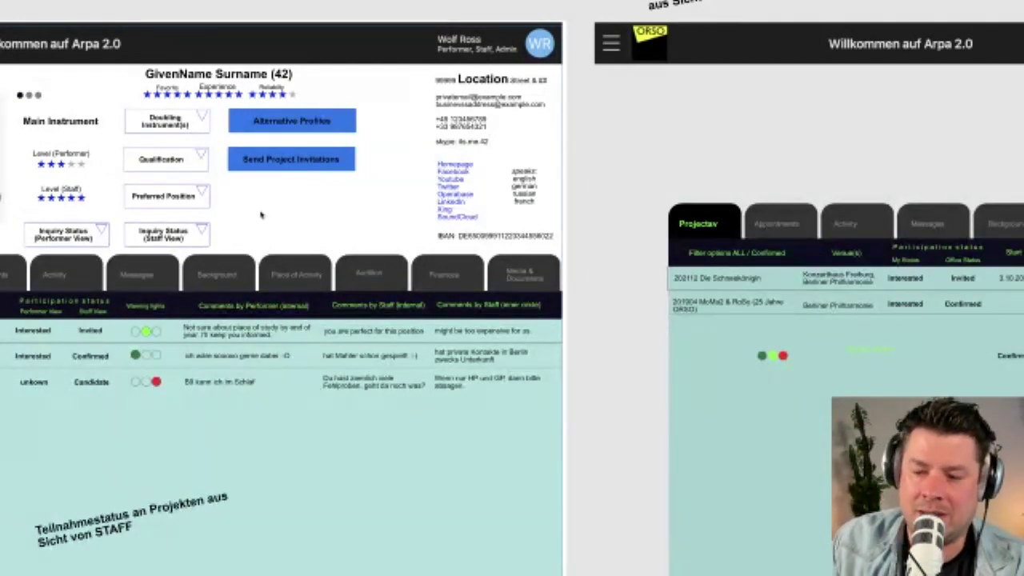
left_click(200, 197)
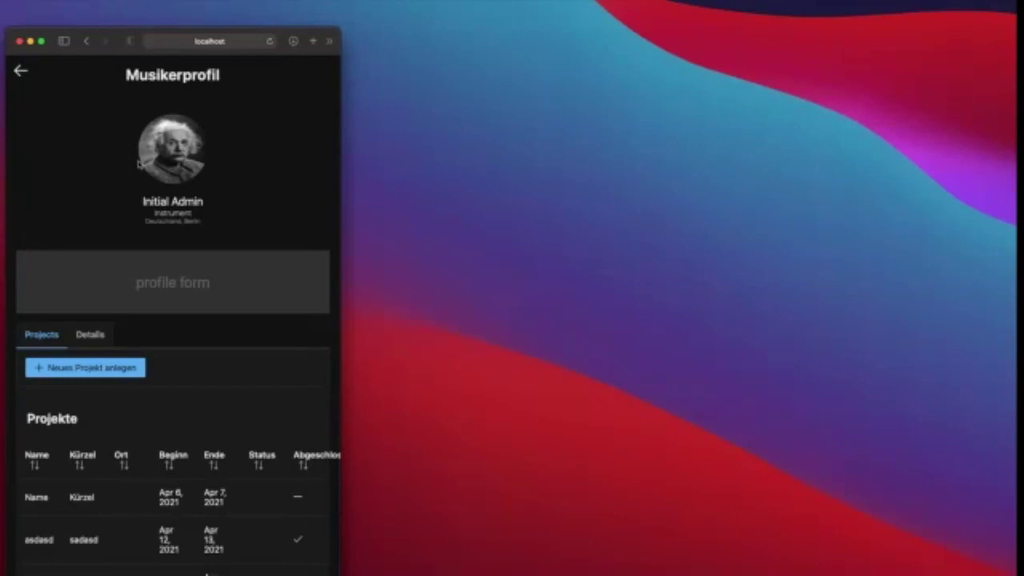
Check the Initial Admin profile's sections in the narrow layout, then view the third musician's profile and return to the list
scroll(138, 168, "down", 1)
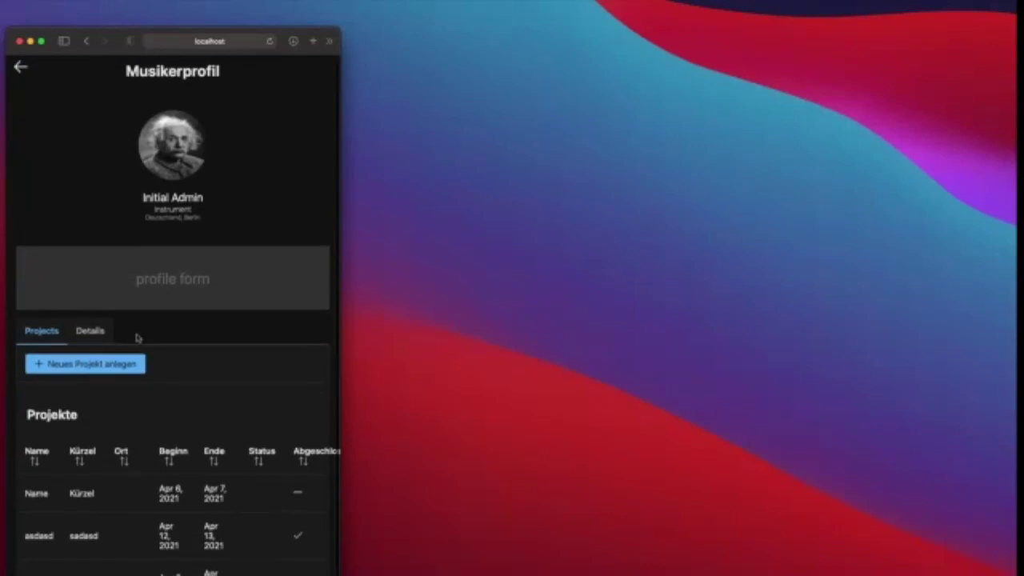
left_click(43, 333)
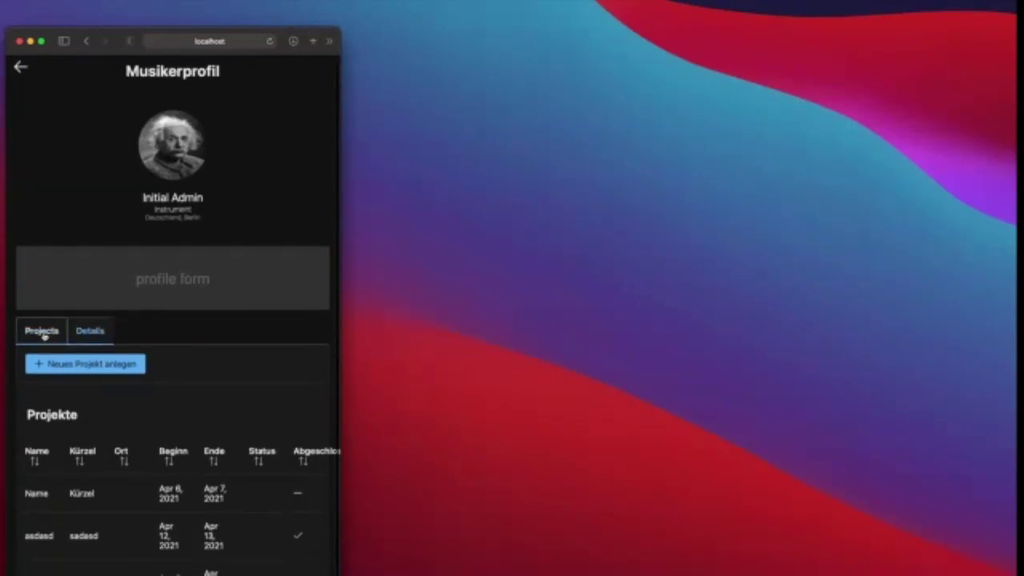
left_click(21, 69)
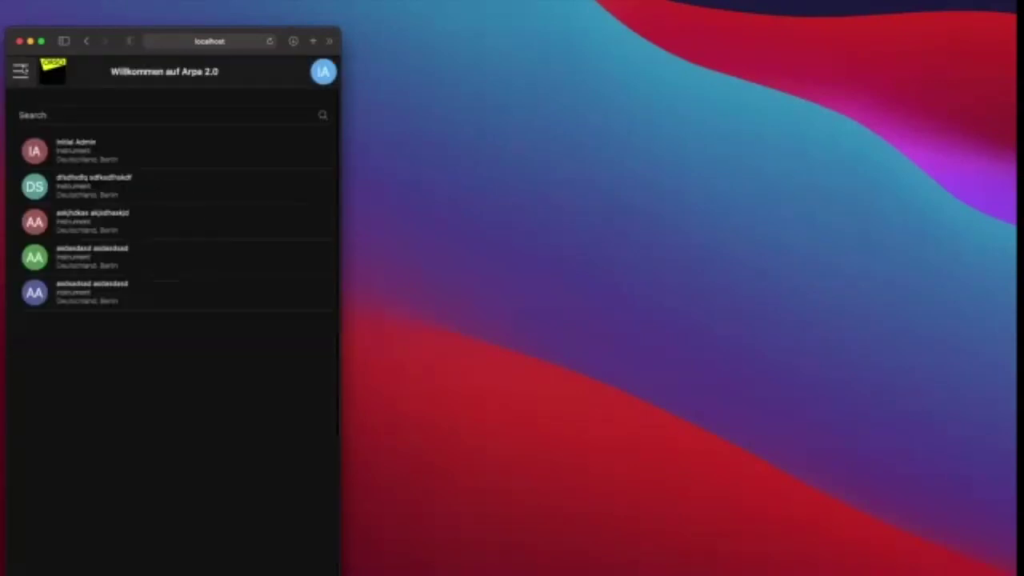
left_click(99, 225)
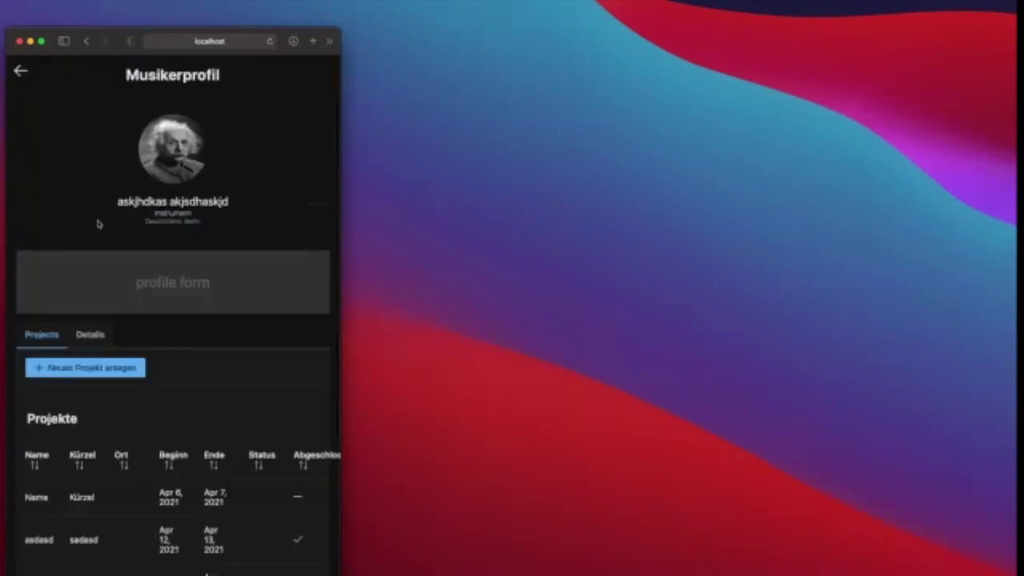
left_click(21, 71)
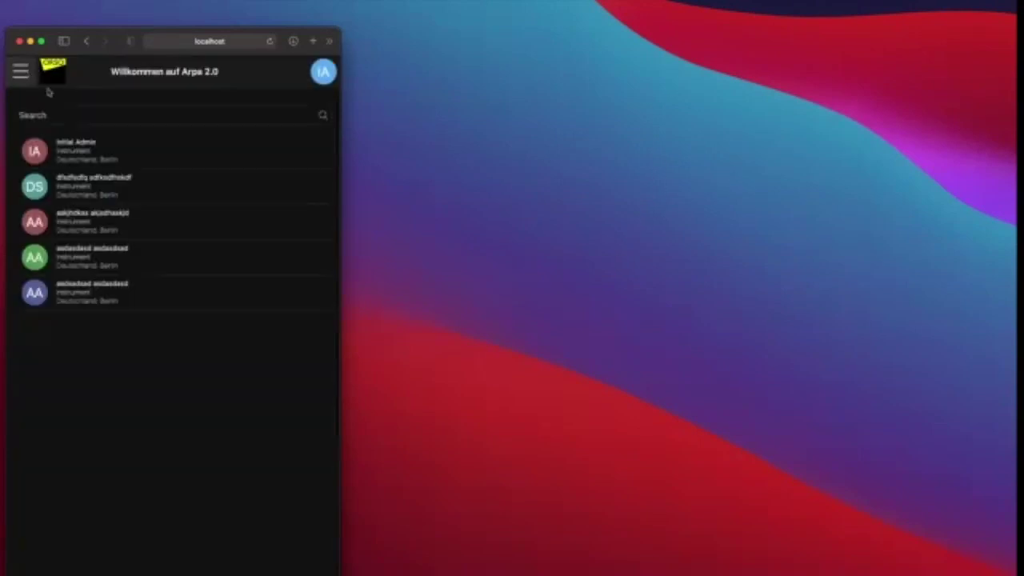
Resize the browser window between wide and phone width, opening the first and third musicians' profiles to check the responsive layout
left_click_drag(340, 318, 813, 334)
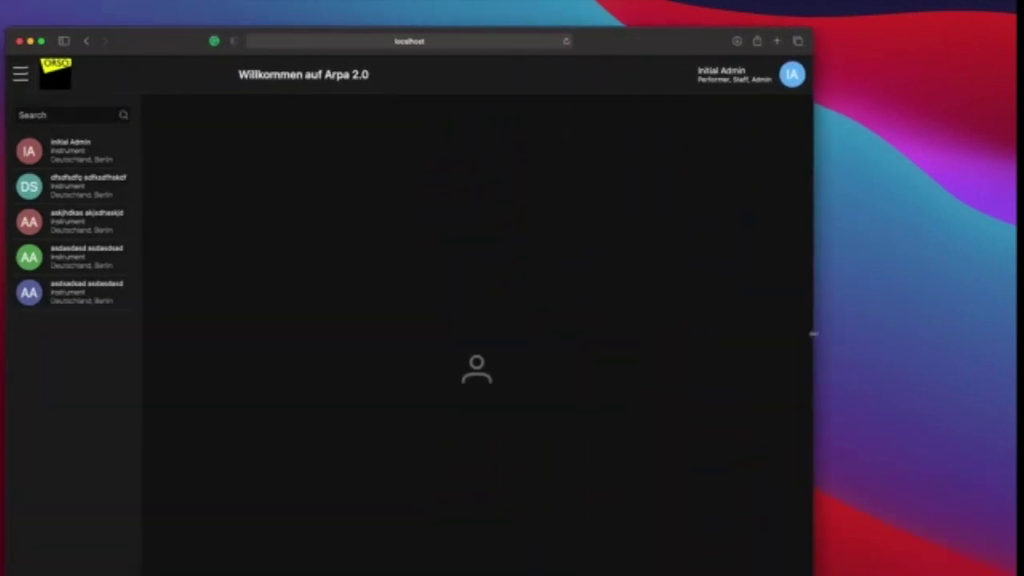
left_click(85, 147)
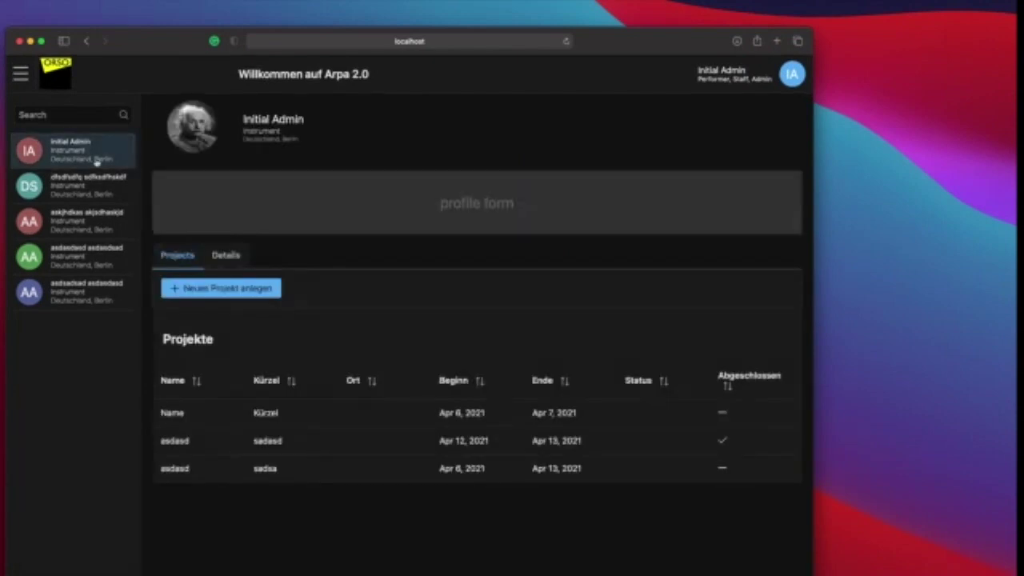
left_click_drag(810, 244, 767, 244)
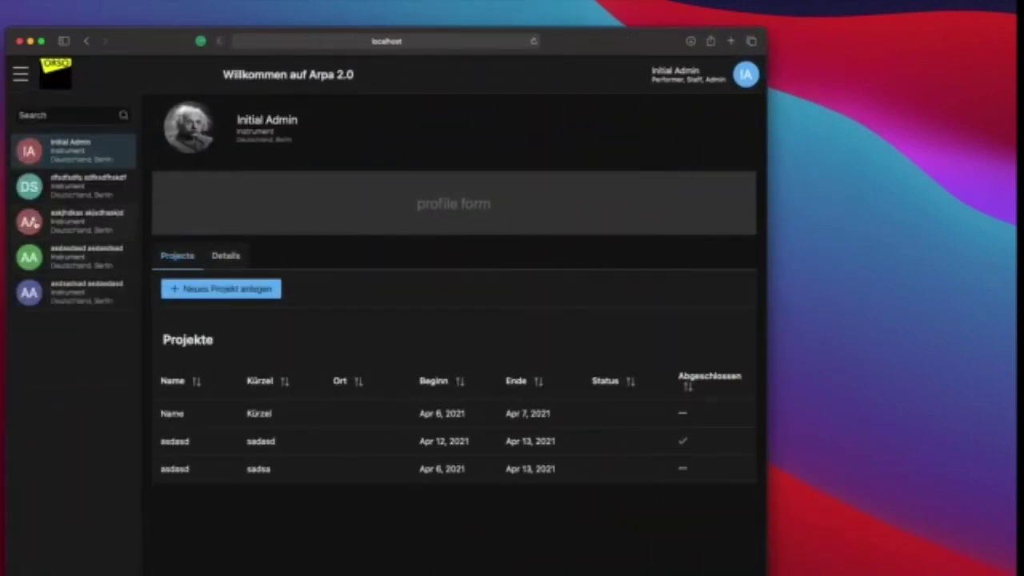
left_click(51, 224)
left_click_drag(765, 258, 347, 262)
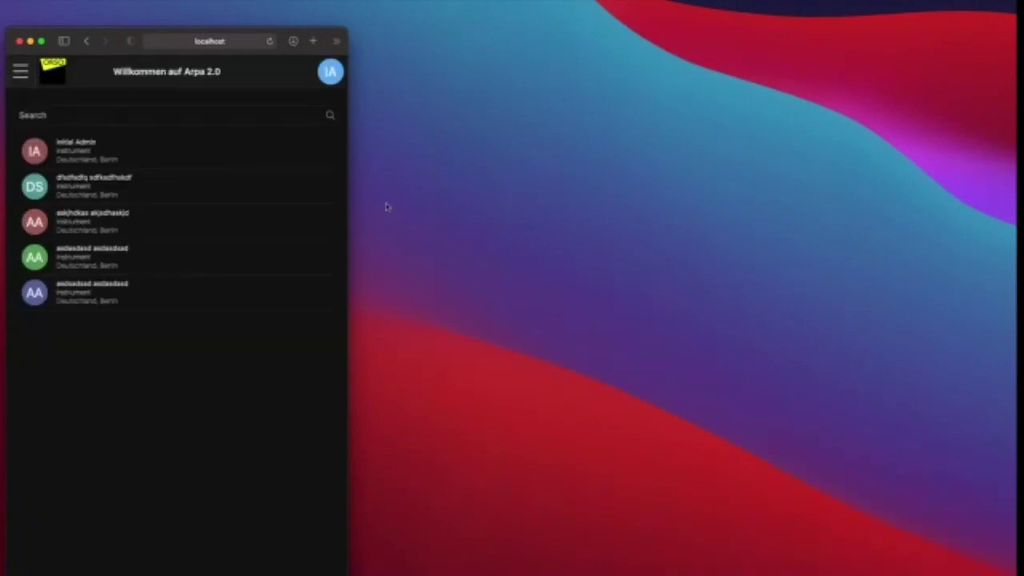
left_click_drag(349, 318, 771, 299)
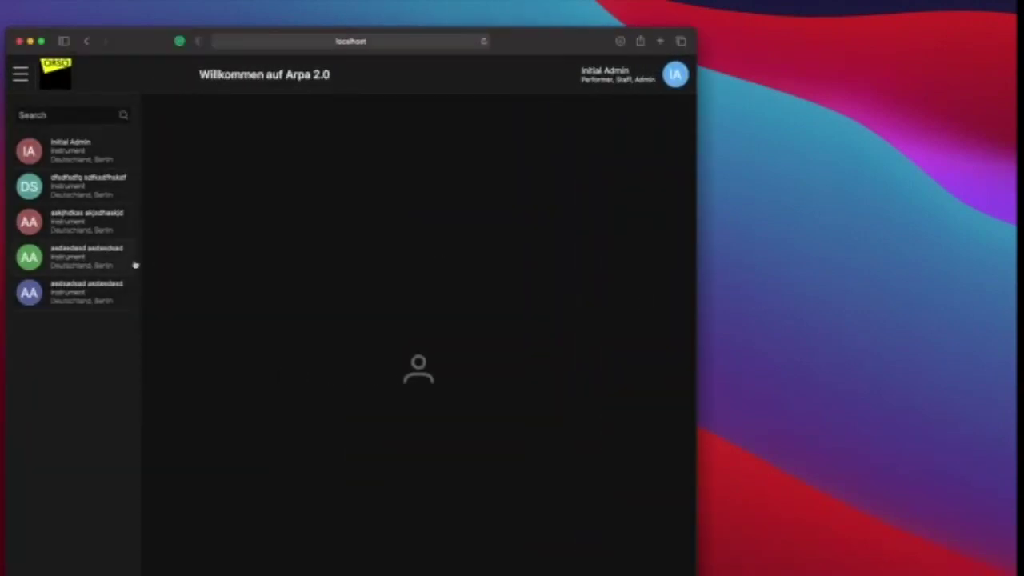
Log out of the admin account
left_click(48, 116)
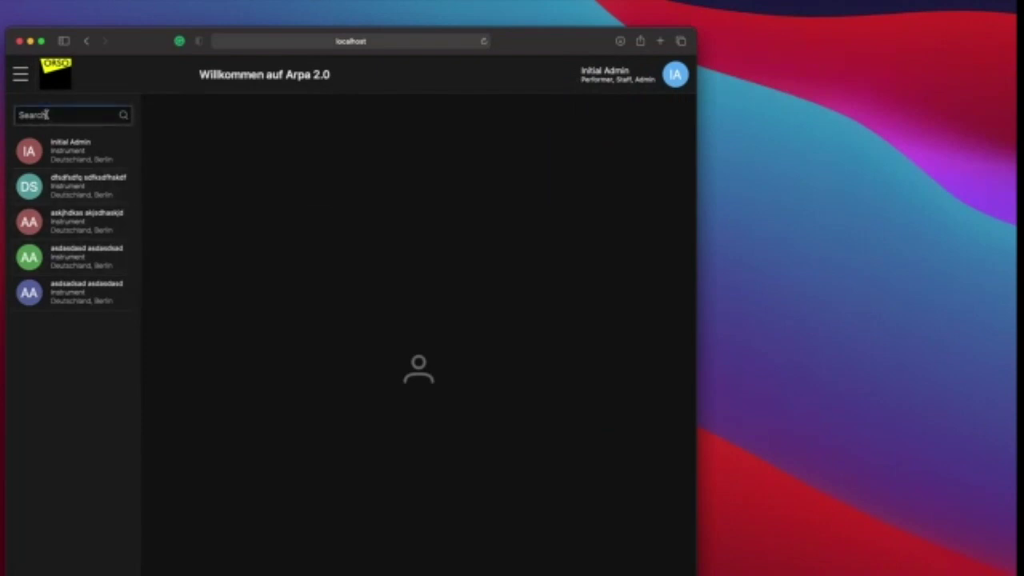
left_click(670, 83)
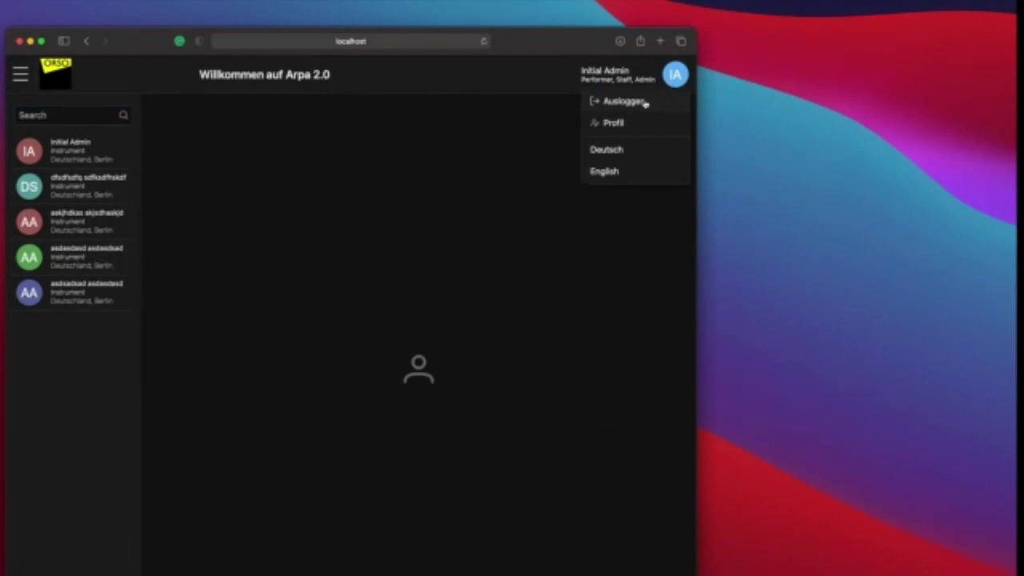
left_click(645, 104)
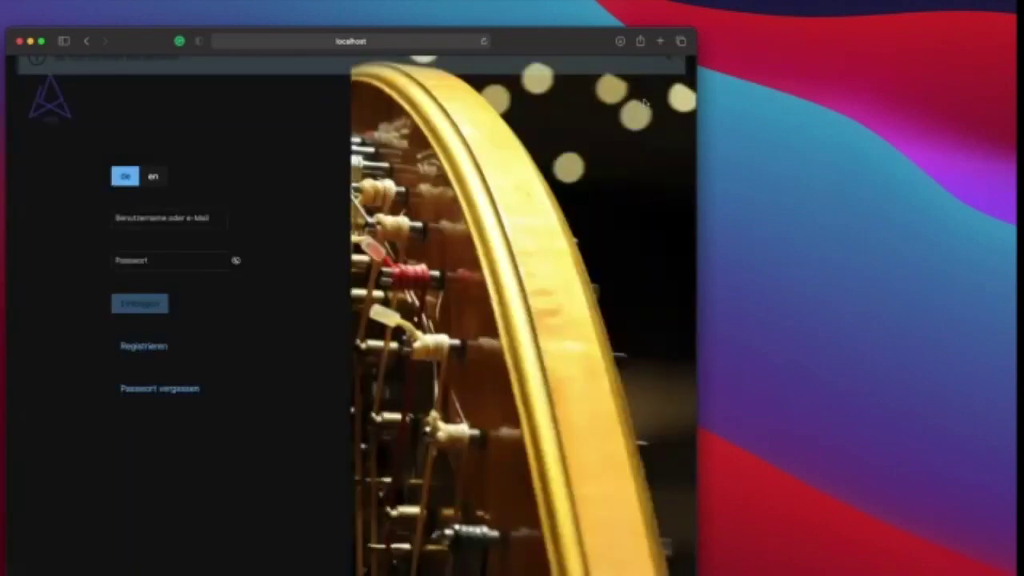